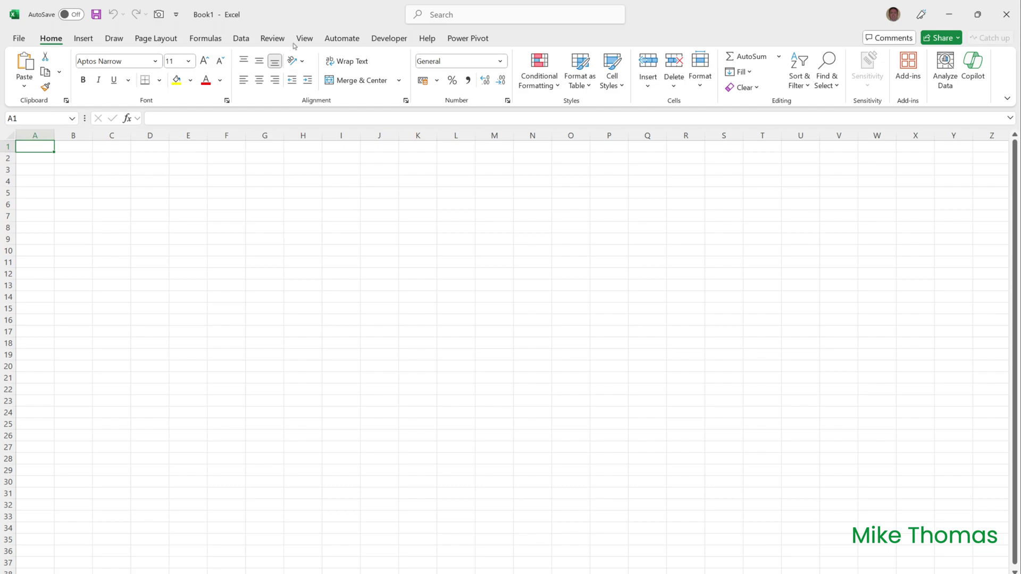
- Start a From SharePoint Folder import and enter the training site's URL
click(242, 38)
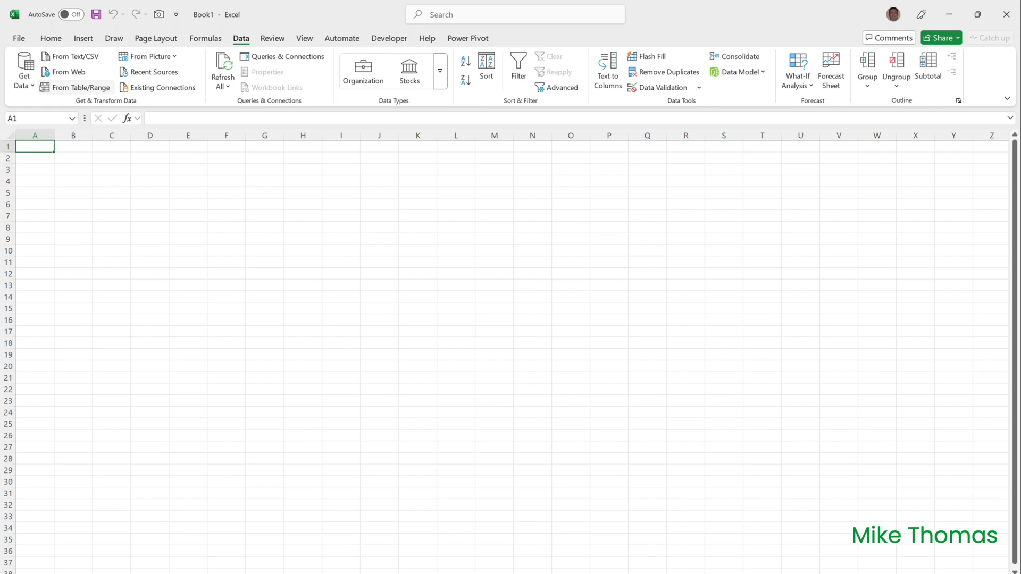
click(24, 74)
mouse_move(39, 104)
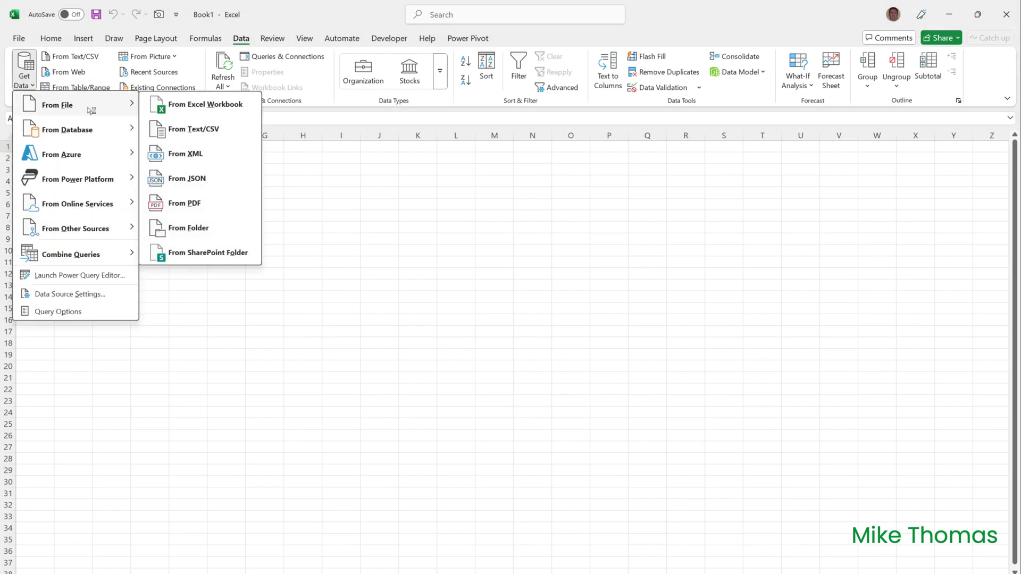
click(209, 257)
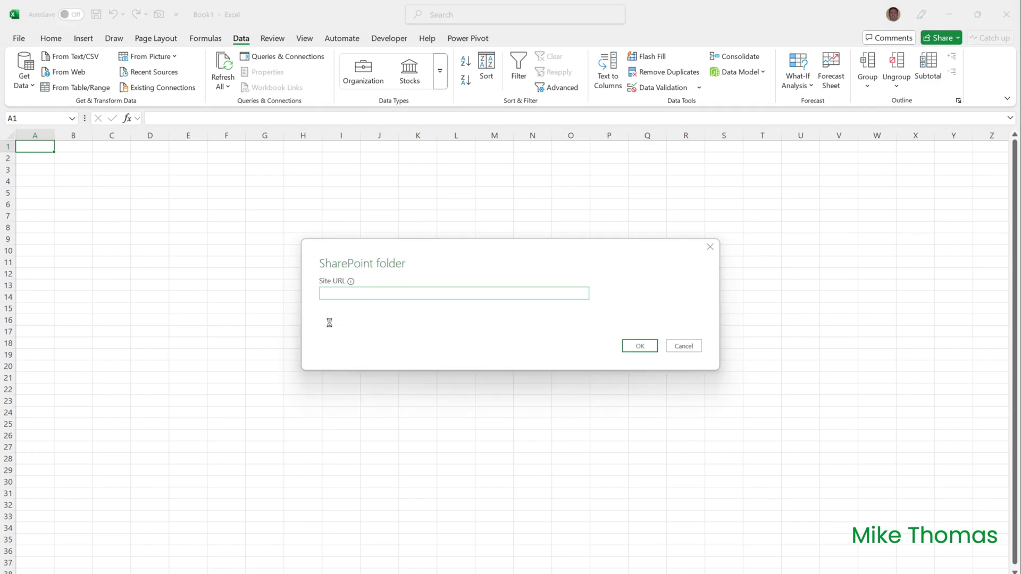
text(https://rosewaygiles.sharepoint.com/sites/training)
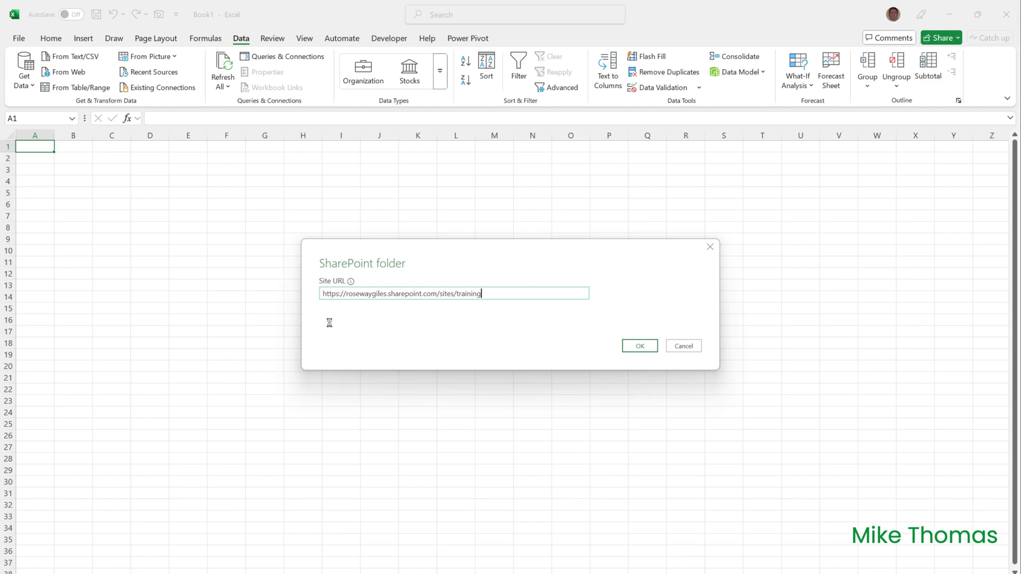
click(646, 350)
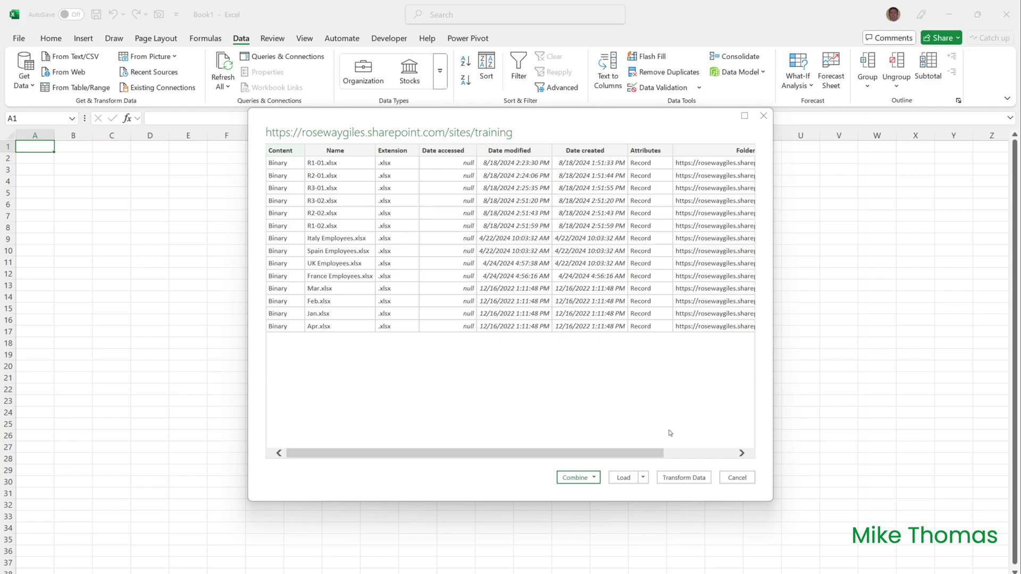
- Open the SharePoint file list in Power Query and begin a 'contains' text filter on Folder Path
click(684, 478)
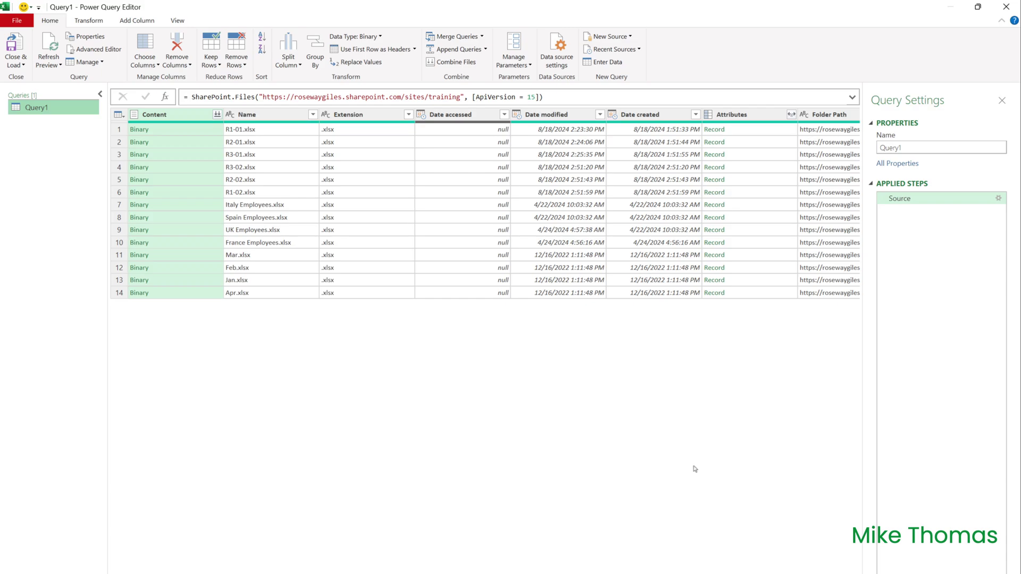
scroll(485, 210, right, 5)
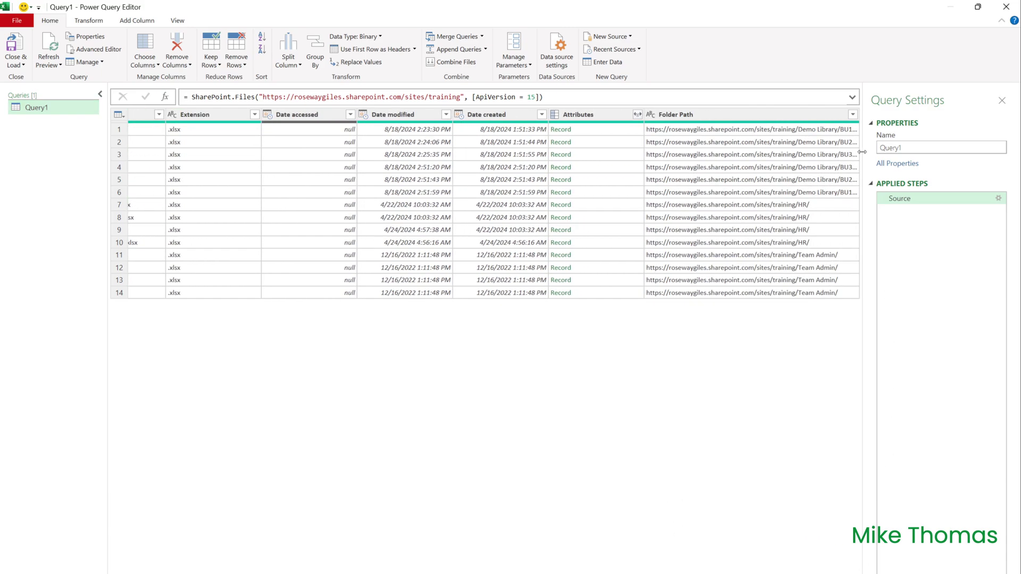
click(853, 115)
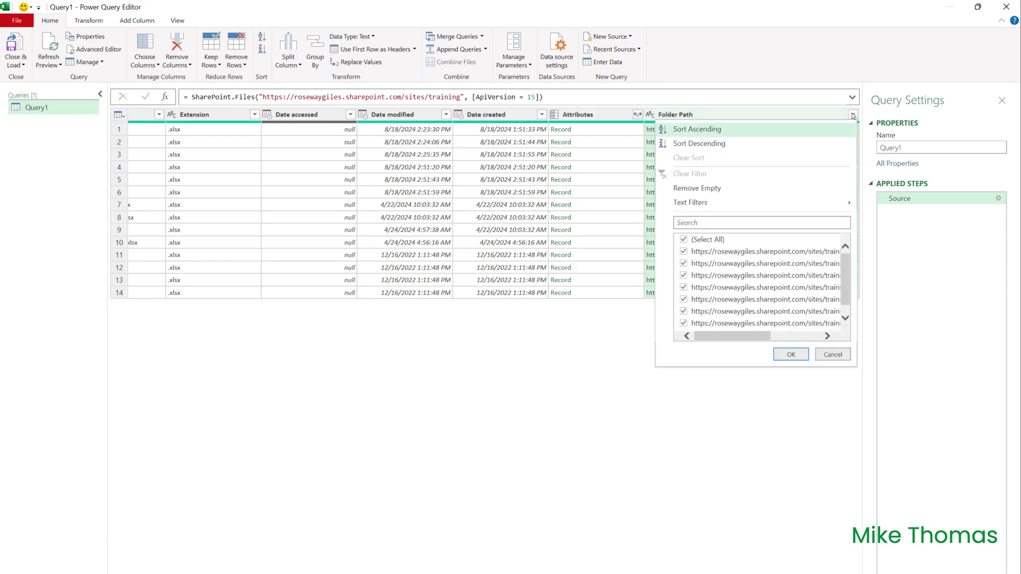
mouse_move(747, 208)
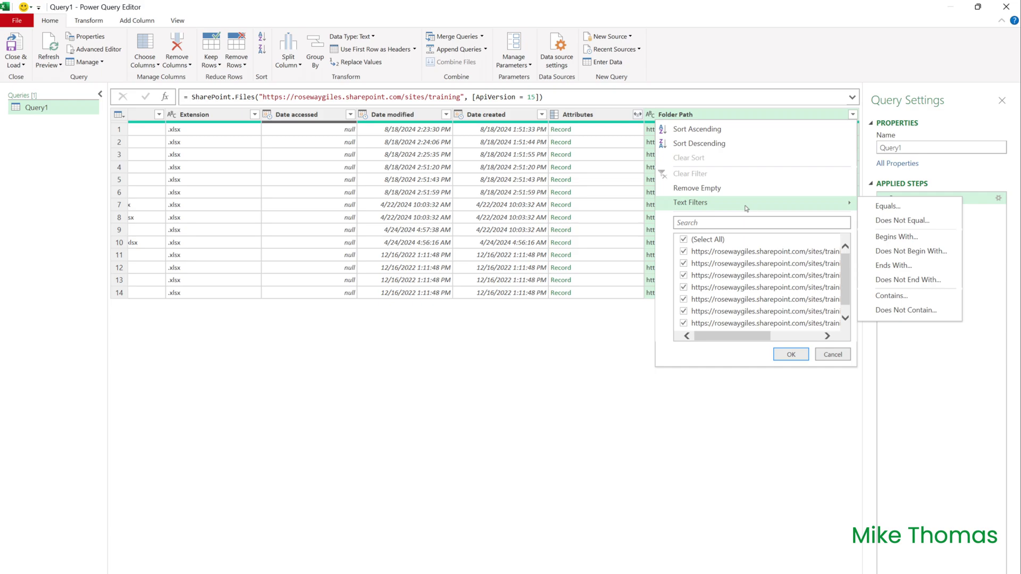
click(905, 296)
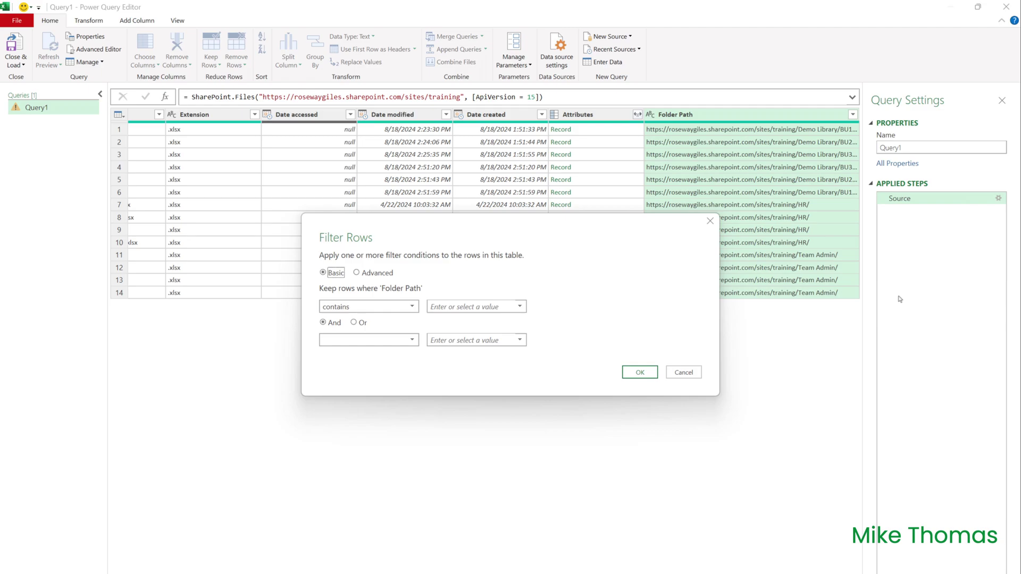
- Switch the filter to Advanced with 'contains BU1' Or a second 'contains' clause for BU2
click(374, 273)
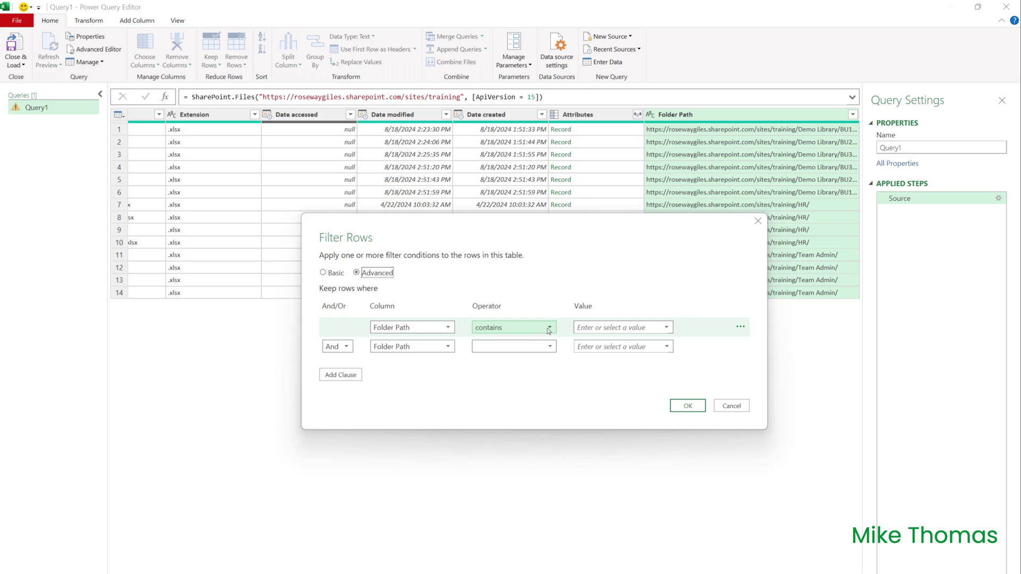
click(608, 329)
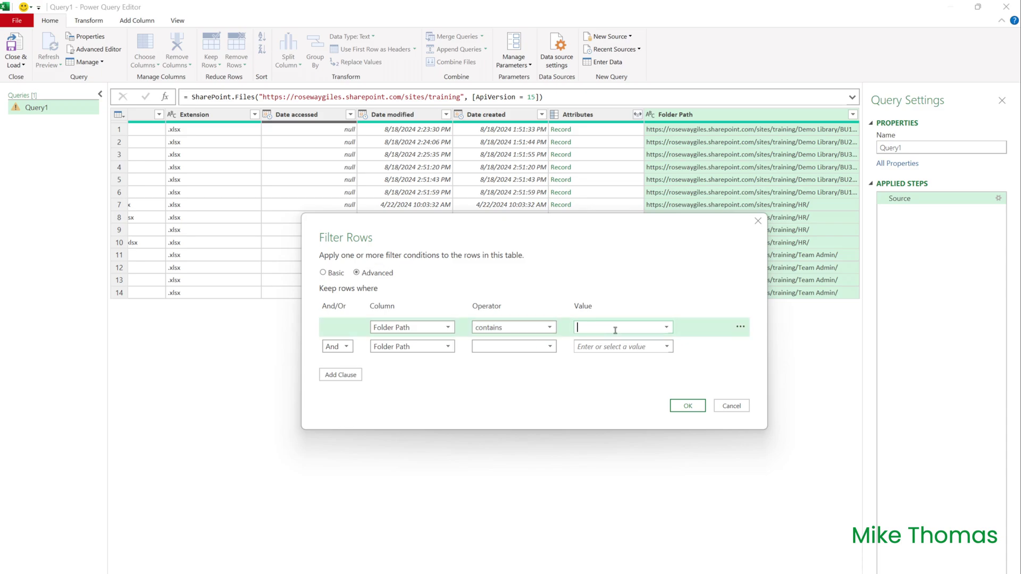
text(BU1)
click(337, 347)
click(330, 371)
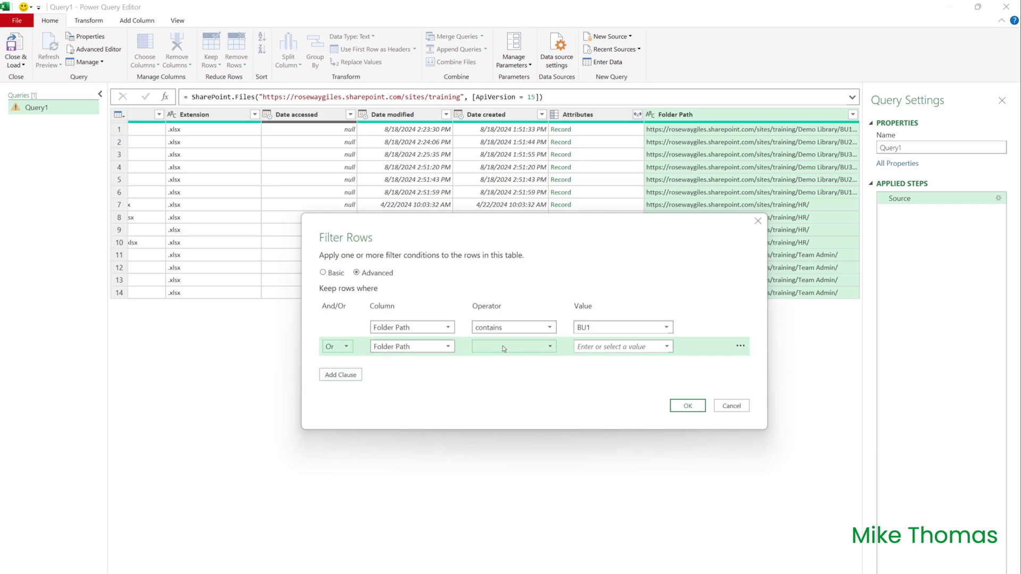
click(550, 348)
click(489, 430)
click(591, 347)
text(BU2)
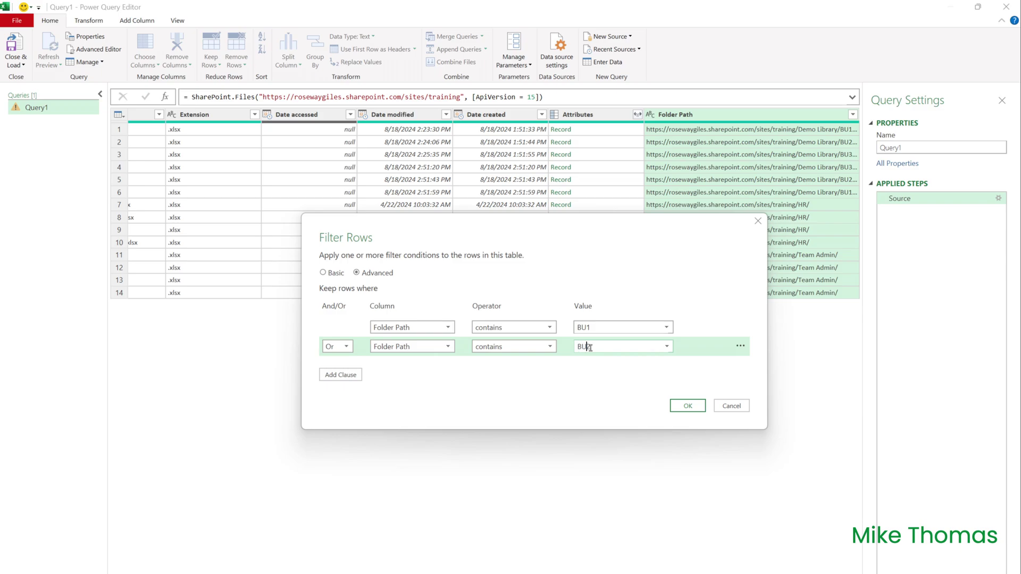
- Add a third Or 'contains BU3' clause and apply the Folder Path filter
click(355, 376)
click(343, 366)
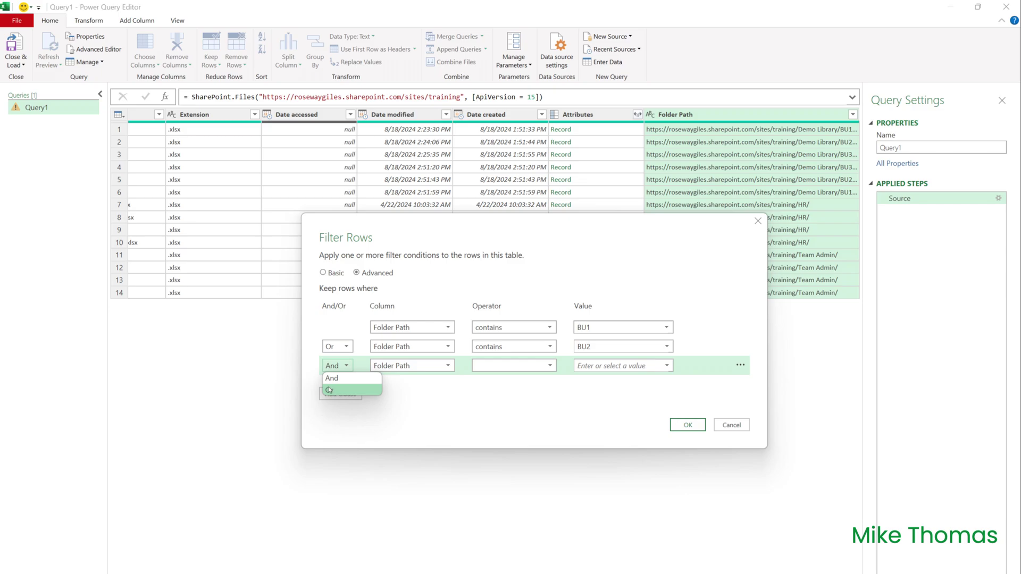
click(333, 388)
click(549, 366)
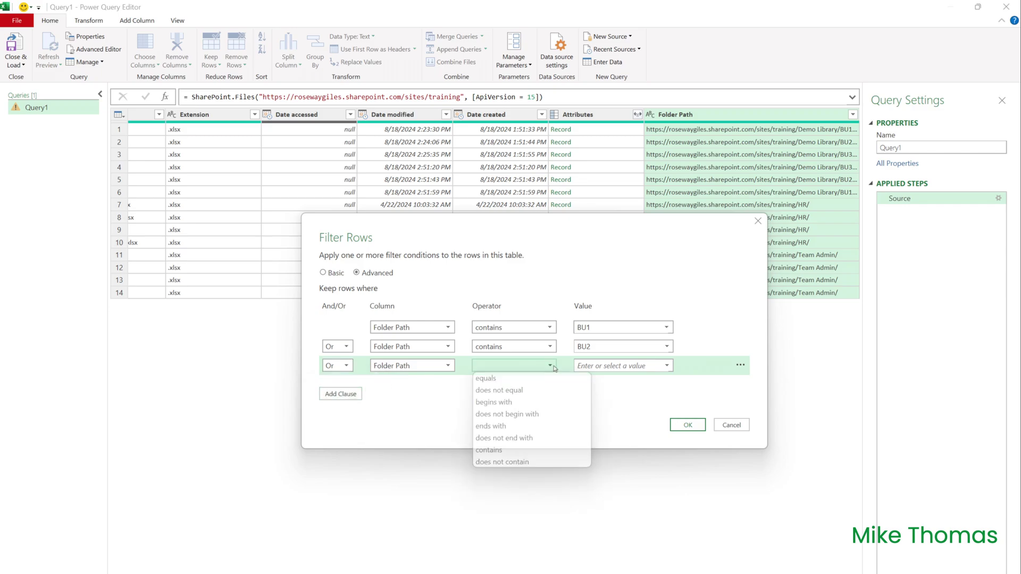
click(489, 450)
click(605, 365)
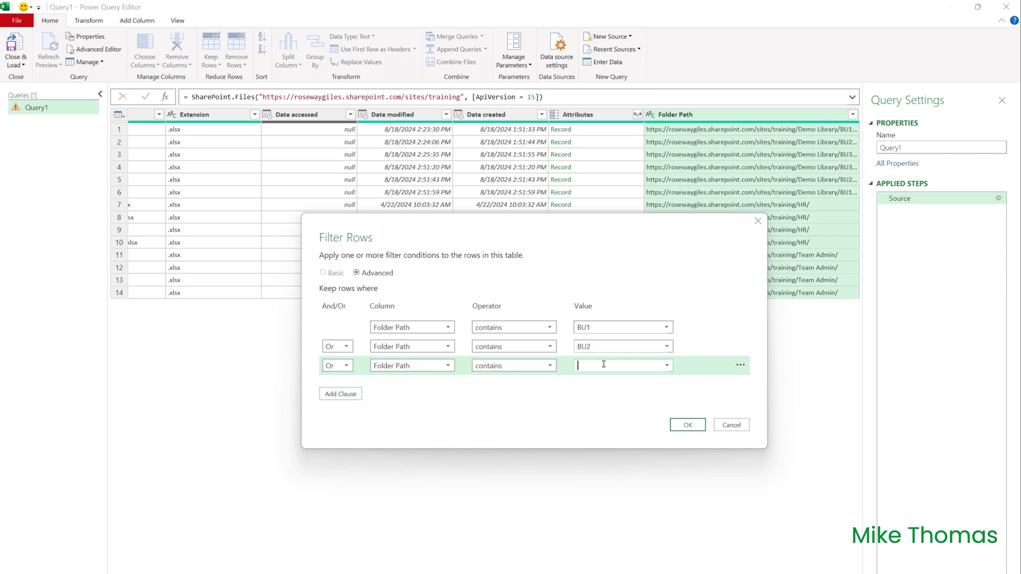
text(BU3)
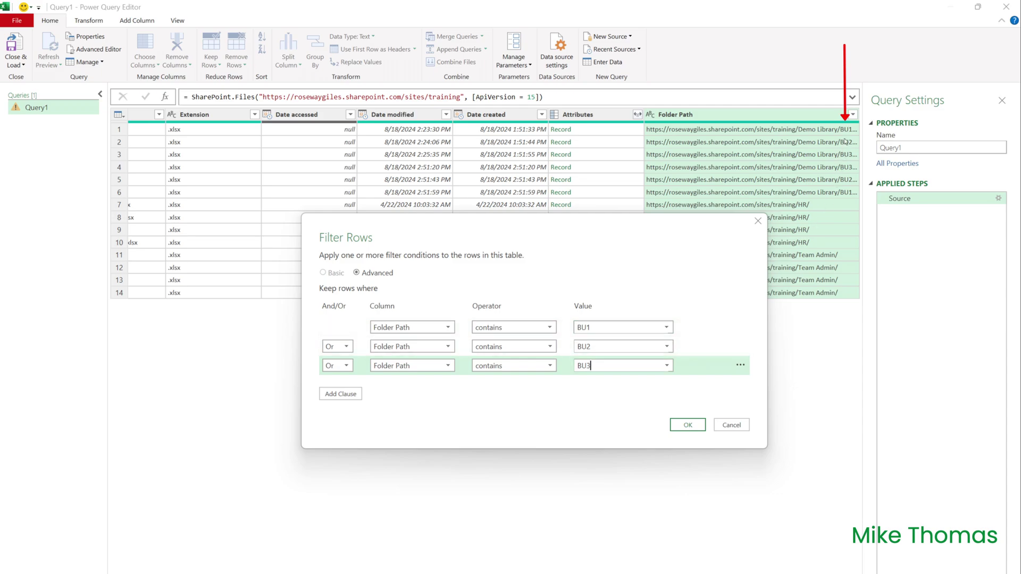
click(687, 426)
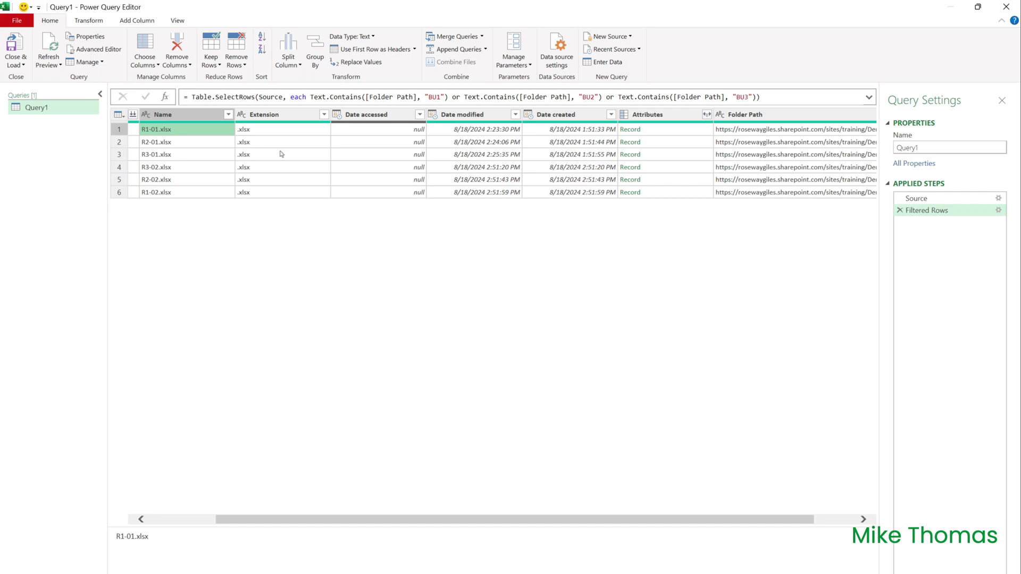
- Scroll the preview back left to the Content column of the six BU workbooks
drag(300, 519, 200, 526)
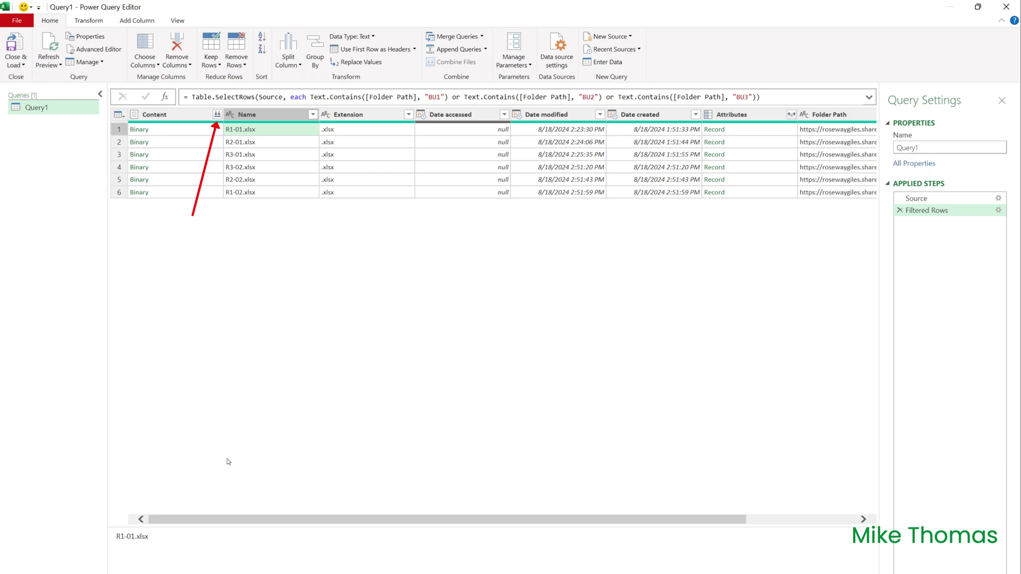
- Combine the files from the Content column, using Sheet1 as the sheet to extract
click(217, 115)
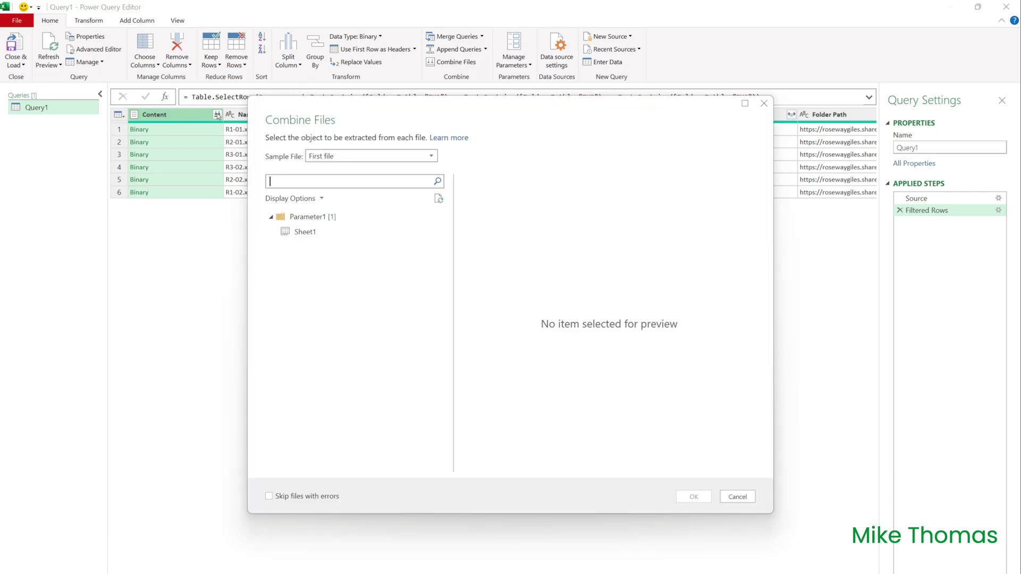
click(311, 235)
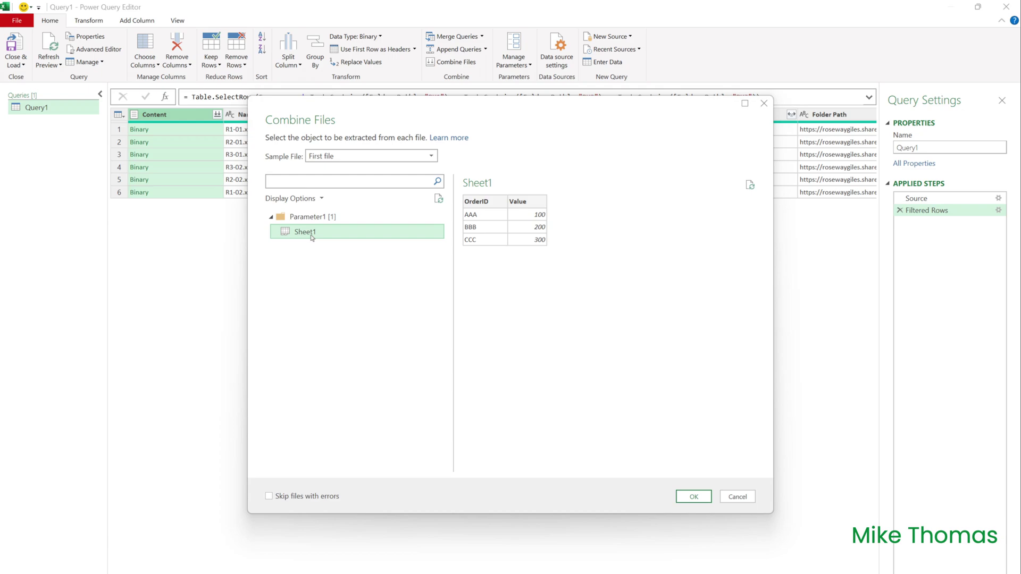
click(694, 497)
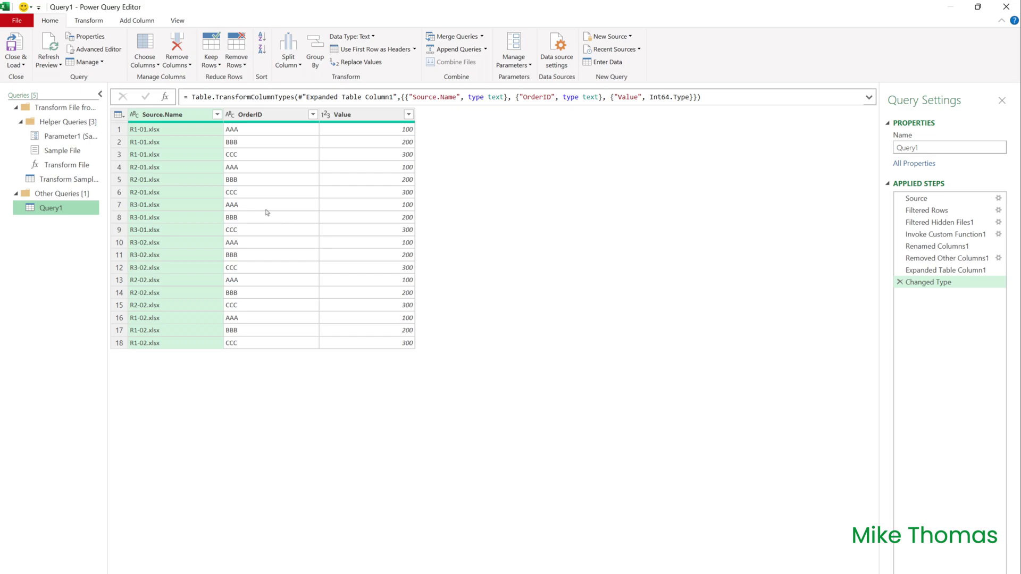
- Remove the Source.Name column, then select the Filtered Rows step in Applied Steps
right_click(177, 119)
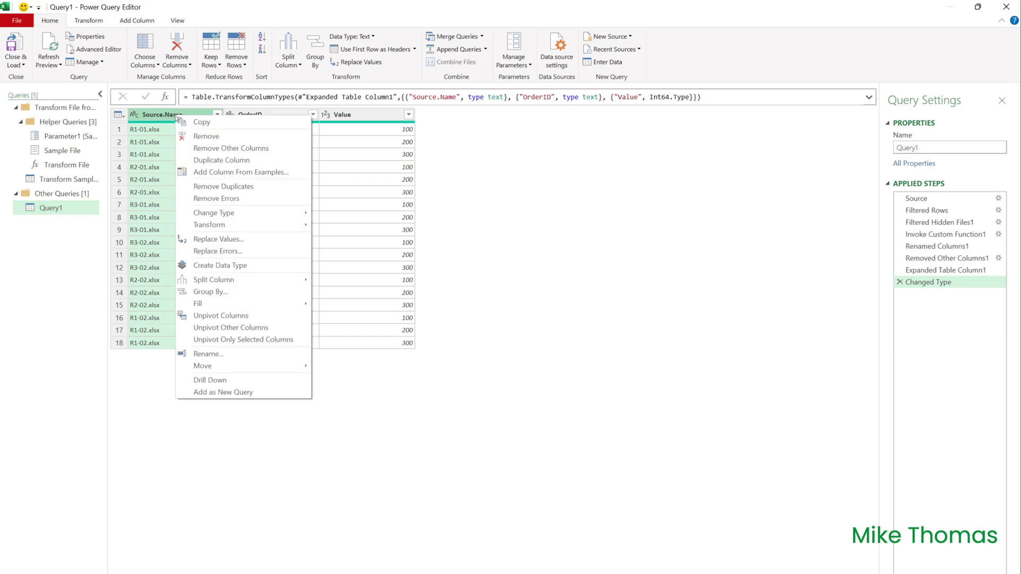
click(227, 137)
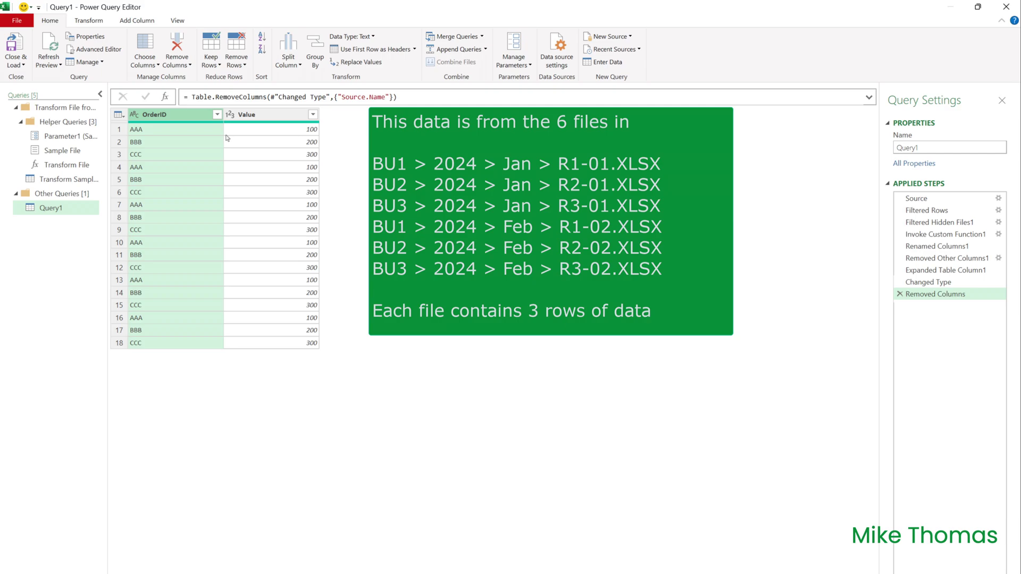
click(950, 215)
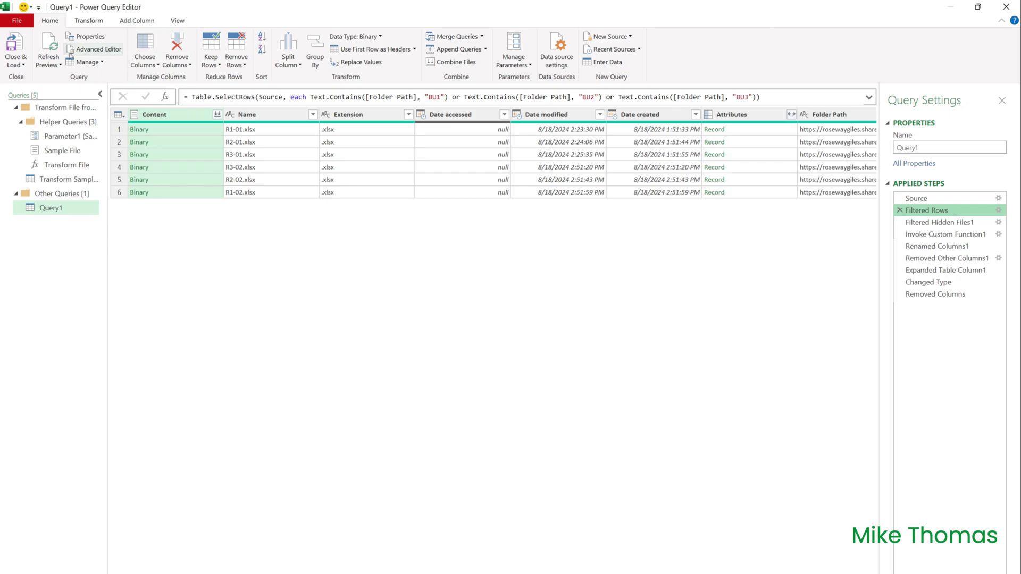
- Close & Load Query1 to the sheet, then enter Month in F1 and Jan in F2
click(17, 49)
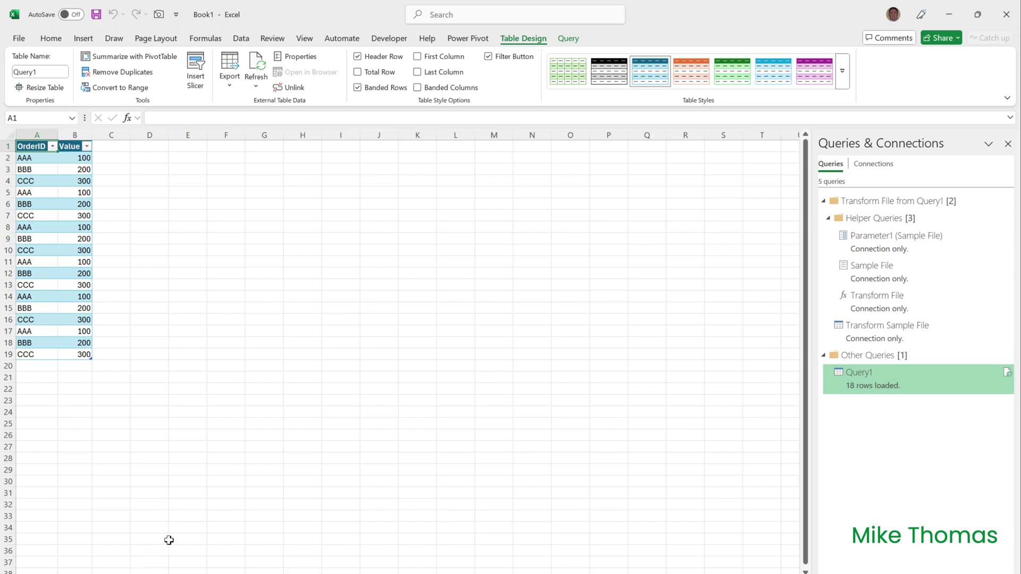
click(234, 148)
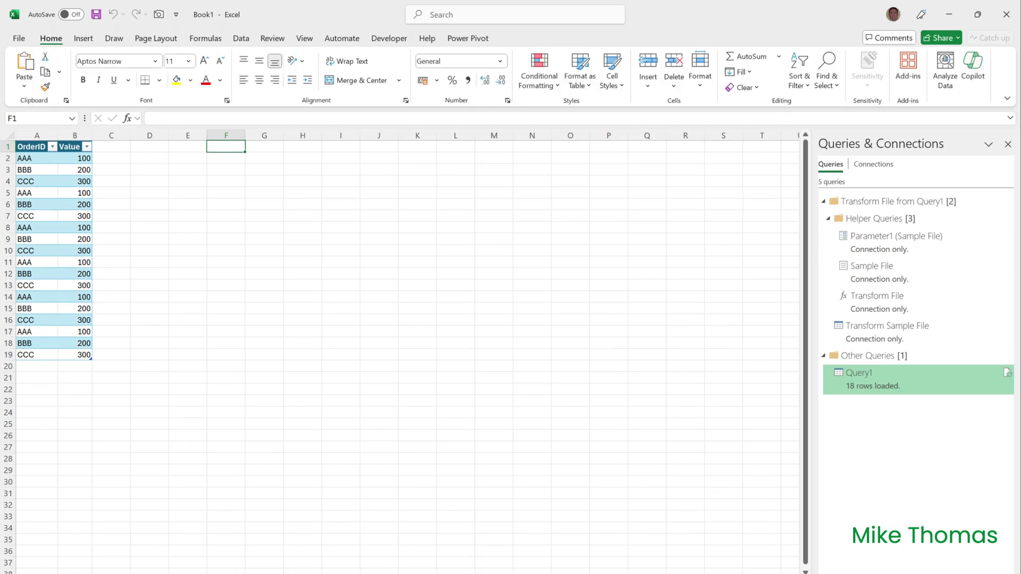
scroll(399, 351, up, 4)
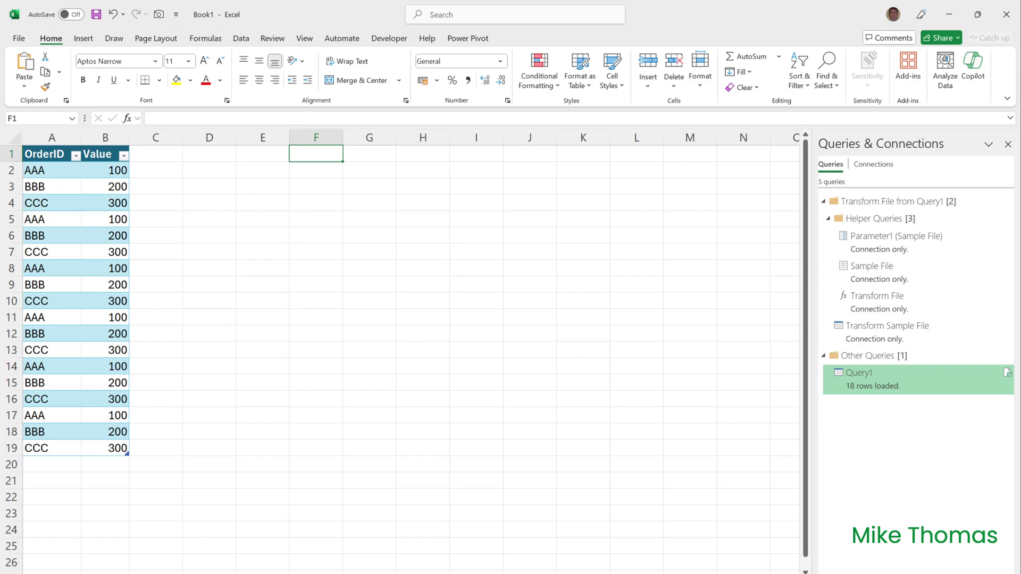
text(Month)
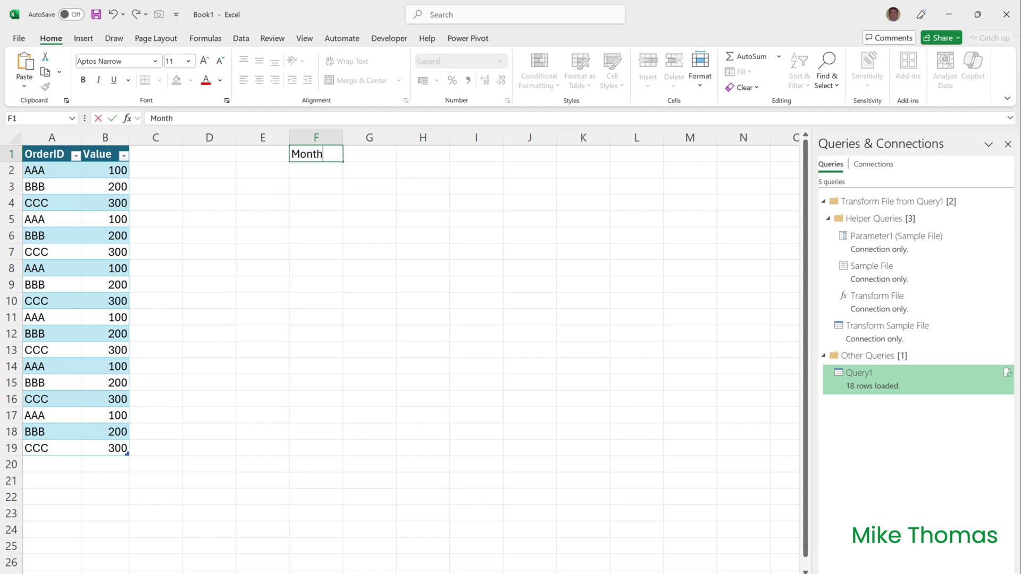
key(Return)
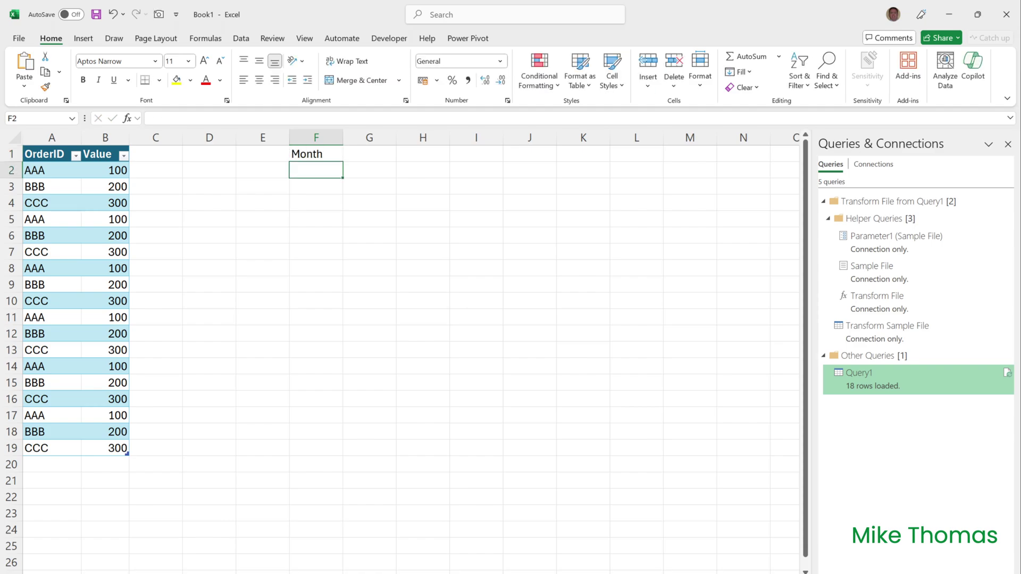
text(Jan)
key(ctrl+Return)
- Create a headed table from F1:F2 with From Table/Range, opening query Table2
click(242, 42)
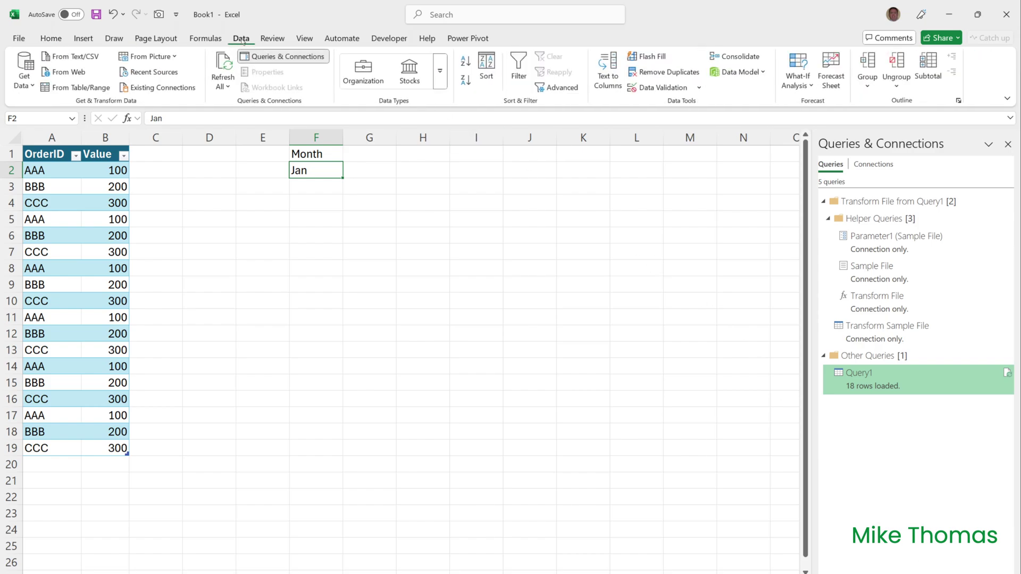
click(87, 92)
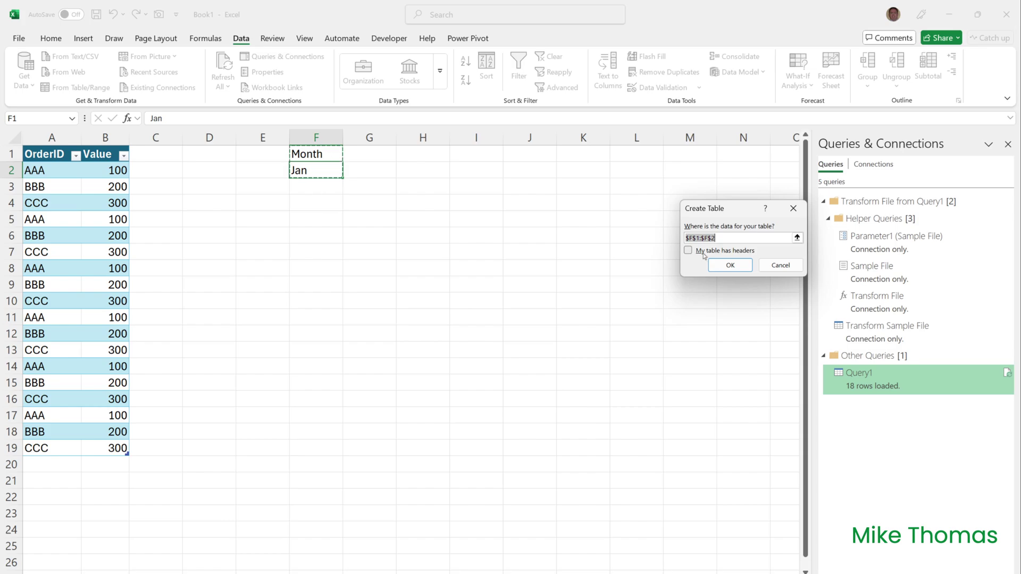
click(690, 251)
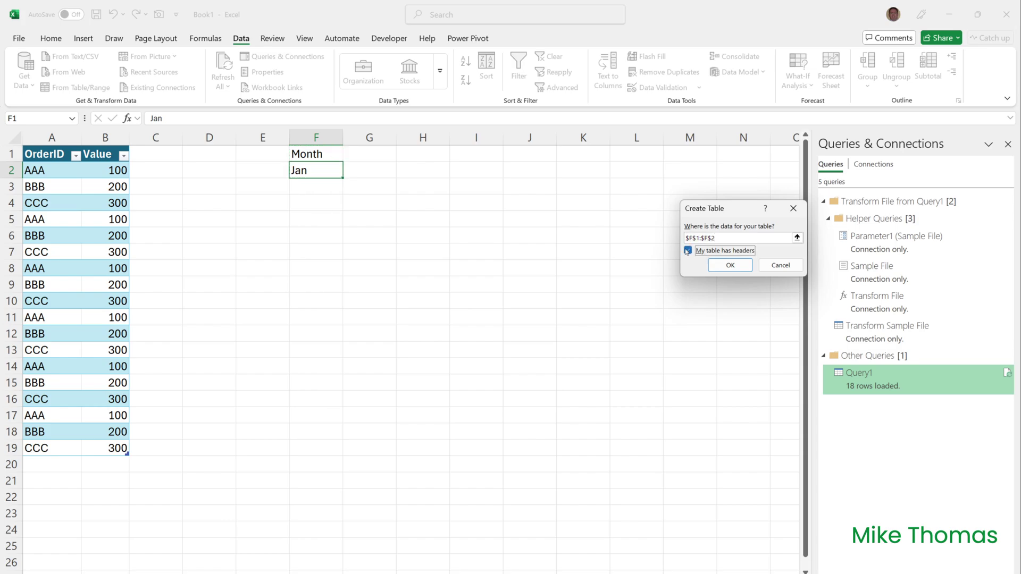
click(731, 265)
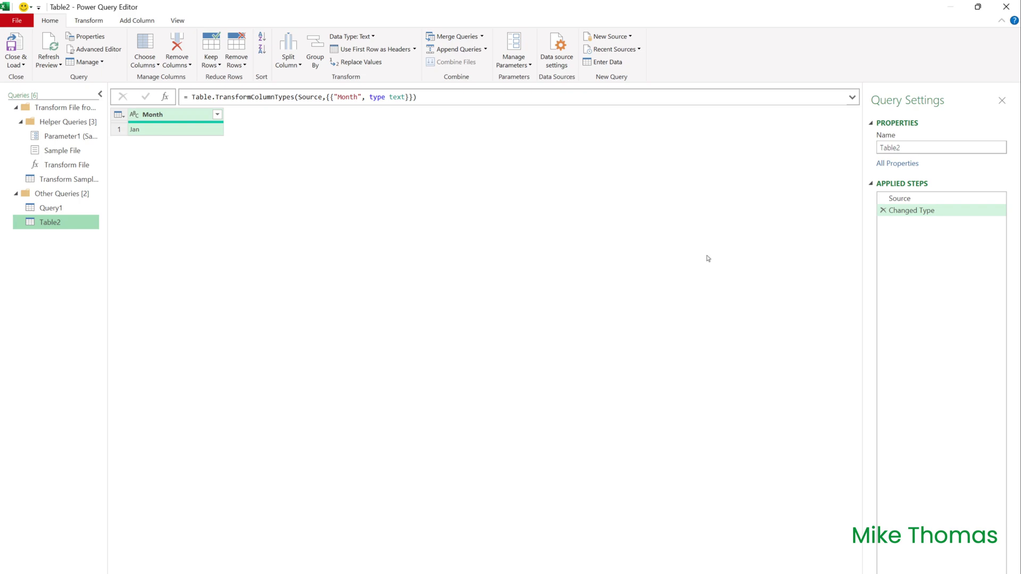
- Rename Table2 to qryMonth from the Queries pane
right_click(56, 225)
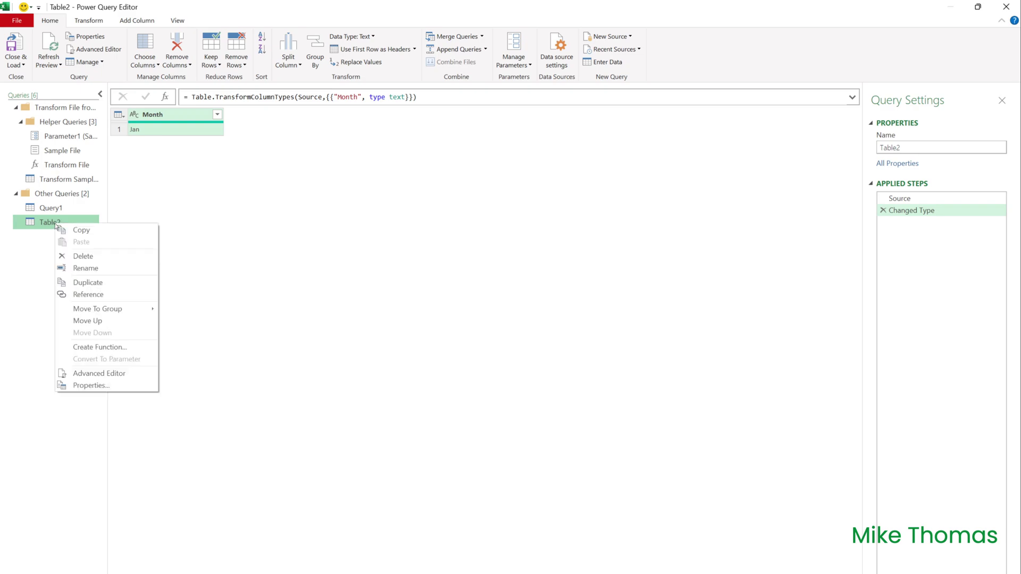
click(91, 269)
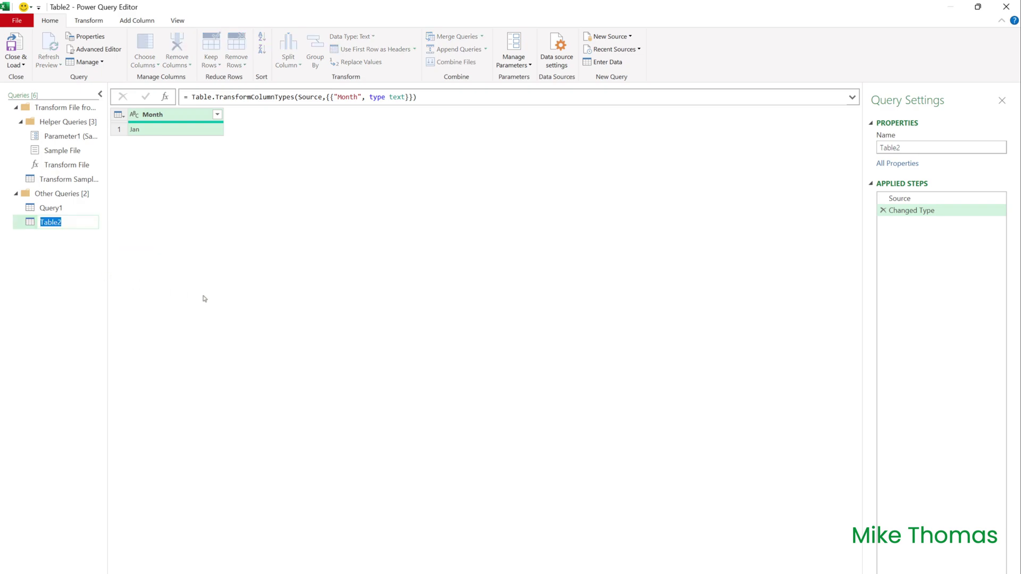
text(qryMonth)
key(Return)
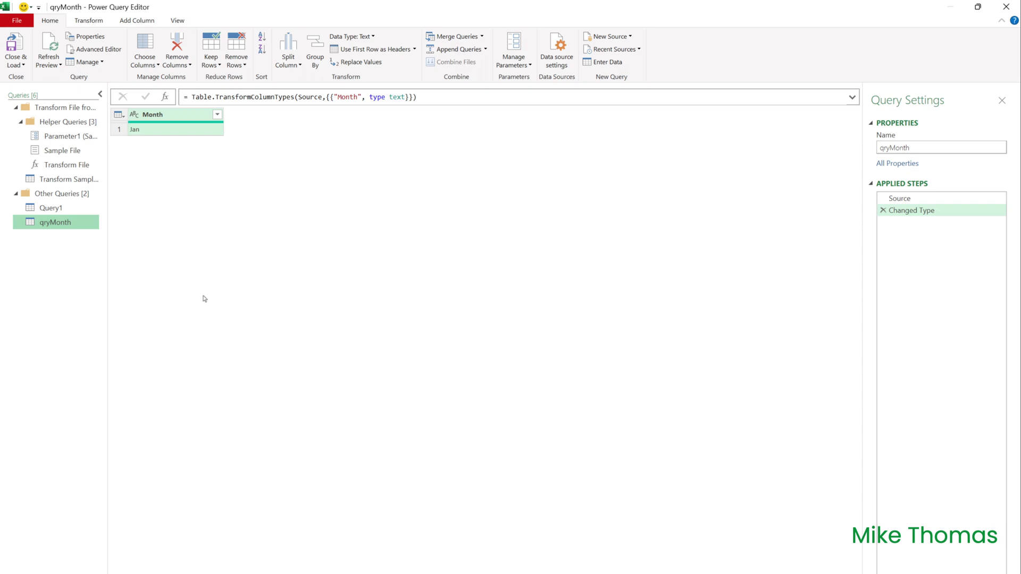
- Drill down on the Jan cell in the Month column
right_click(144, 134)
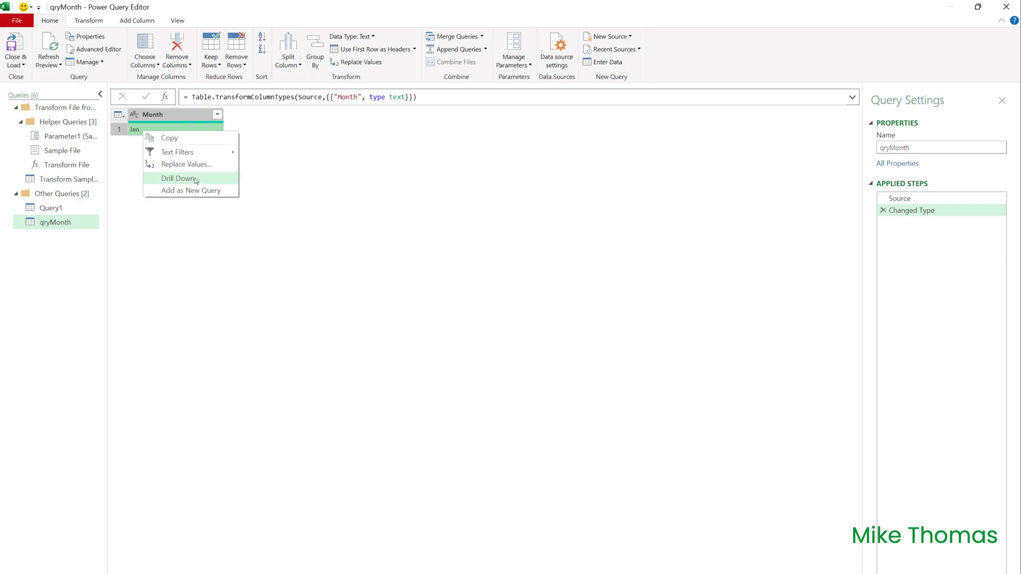
click(179, 179)
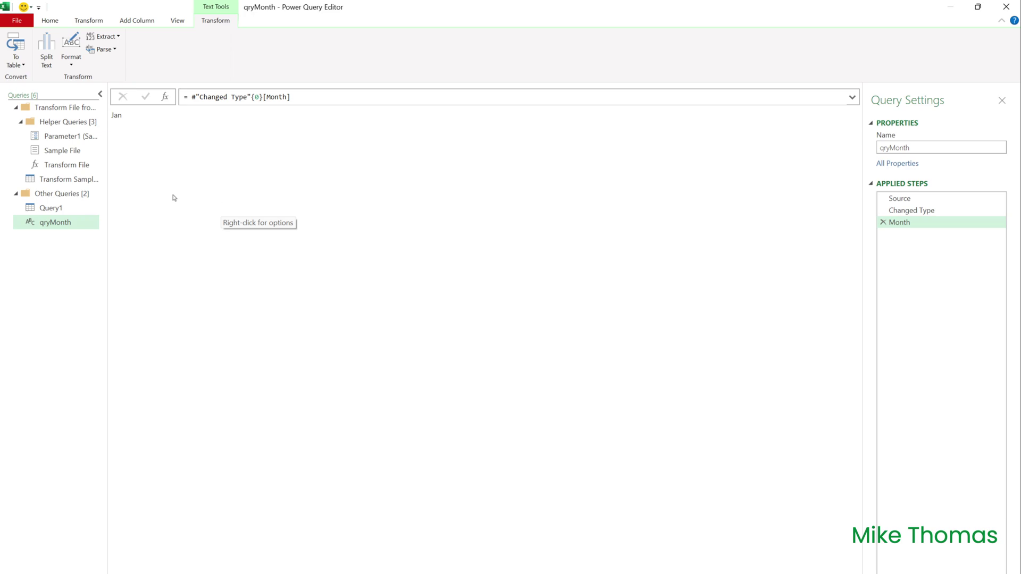
- On Query1's Filtered Rows step, choose Text Filters > Contains for the Folder Path column
click(57, 213)
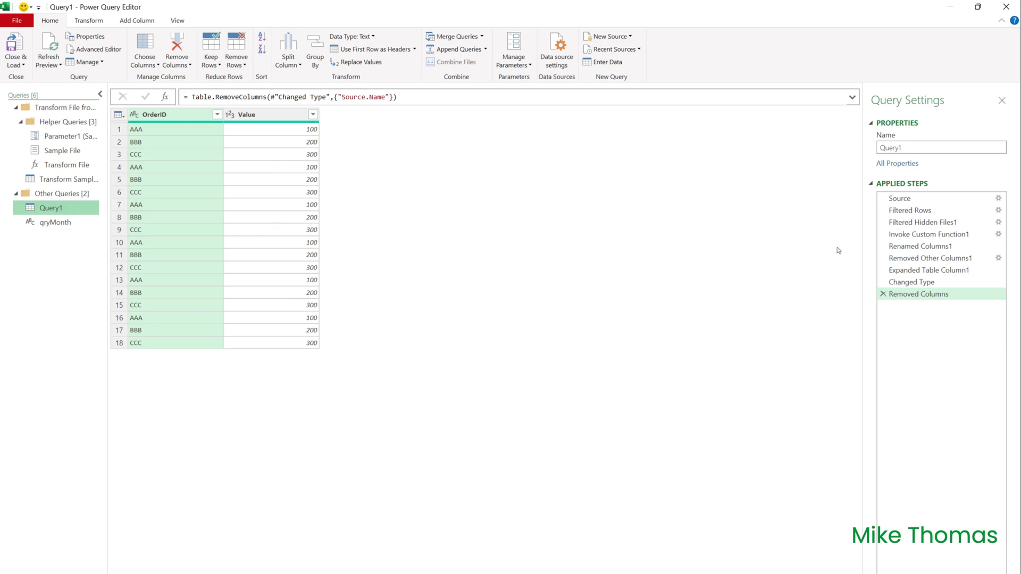
click(914, 212)
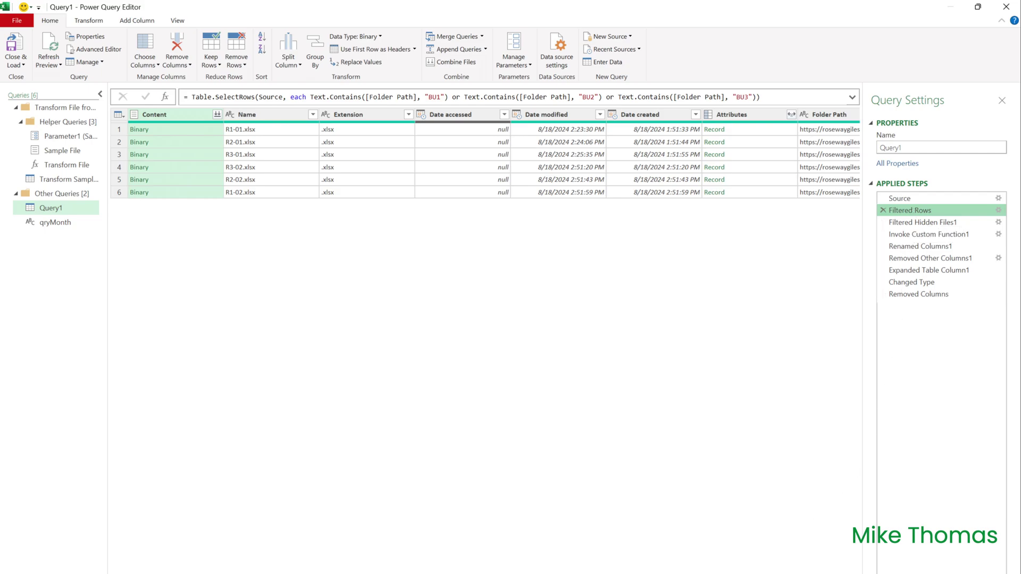
scroll(494, 153, right, 3)
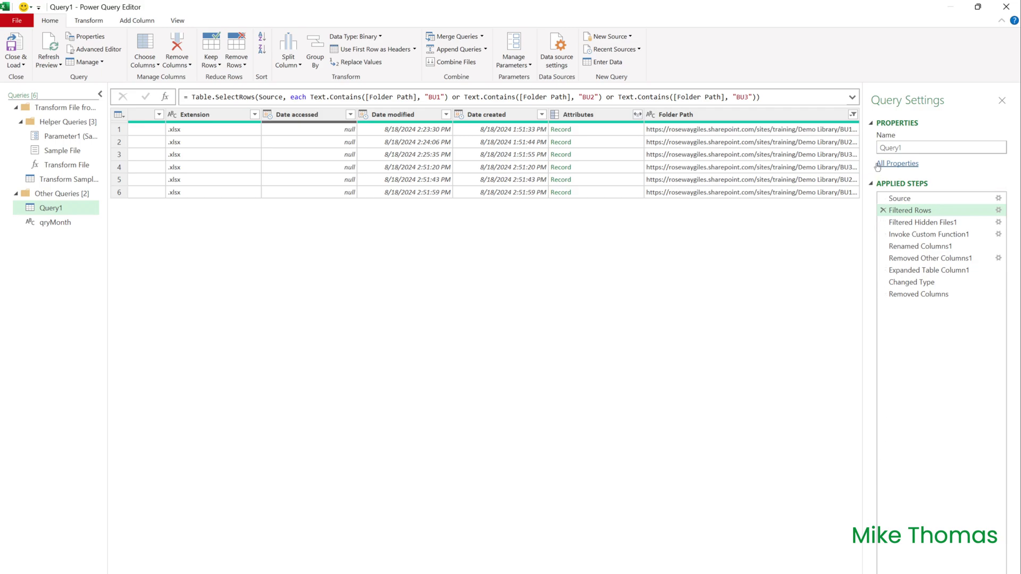
click(852, 114)
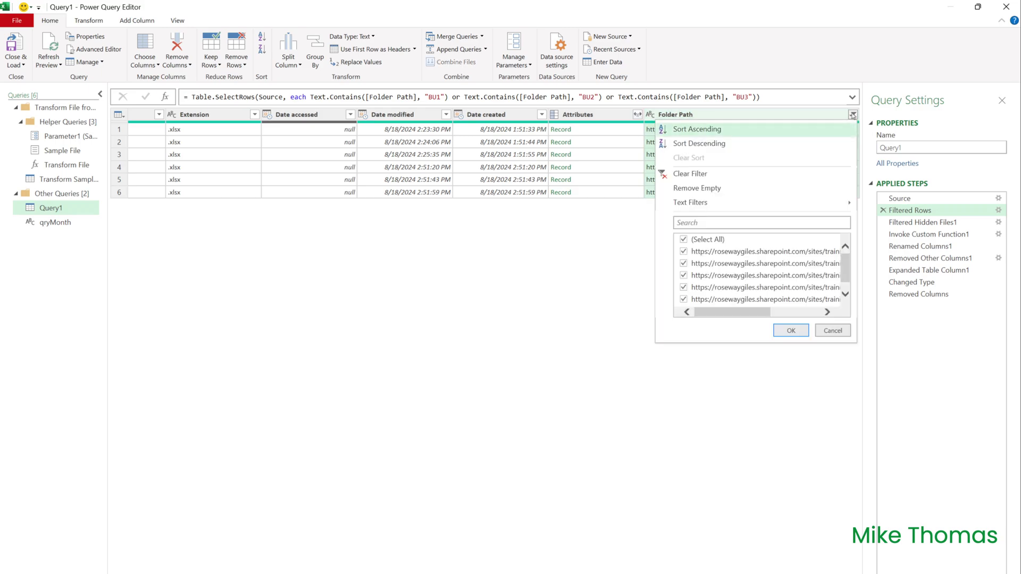
mouse_move(712, 205)
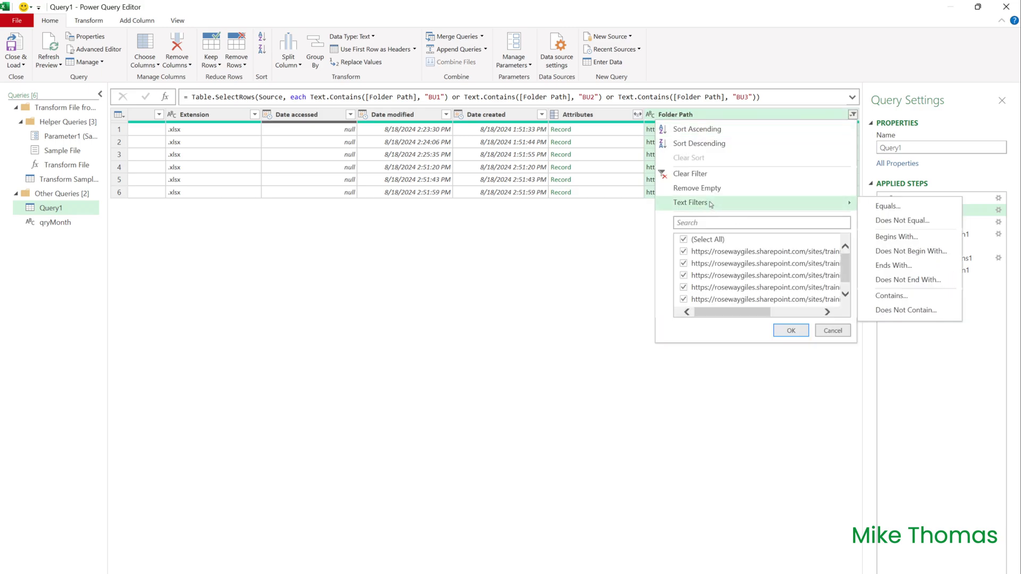
click(893, 299)
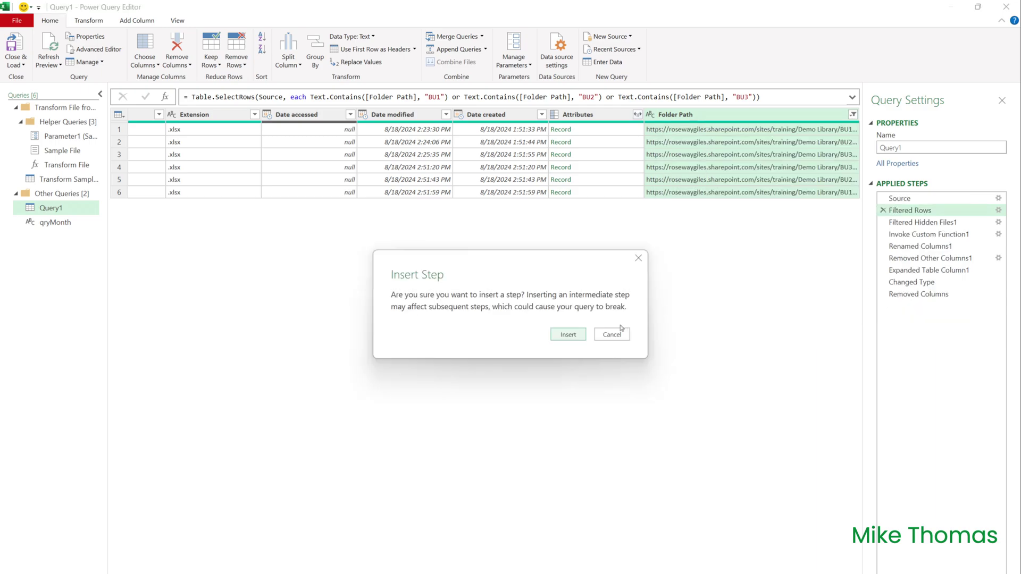
- Insert the new step and filter Folder Path to contain 'Jan', leaving three files
click(568, 335)
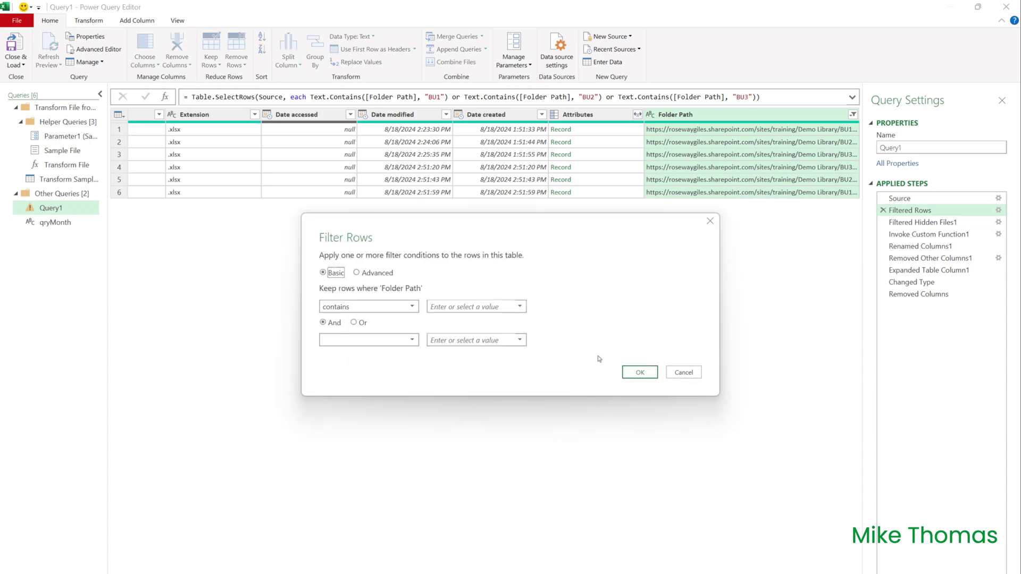
click(457, 309)
text(Jan)
click(630, 373)
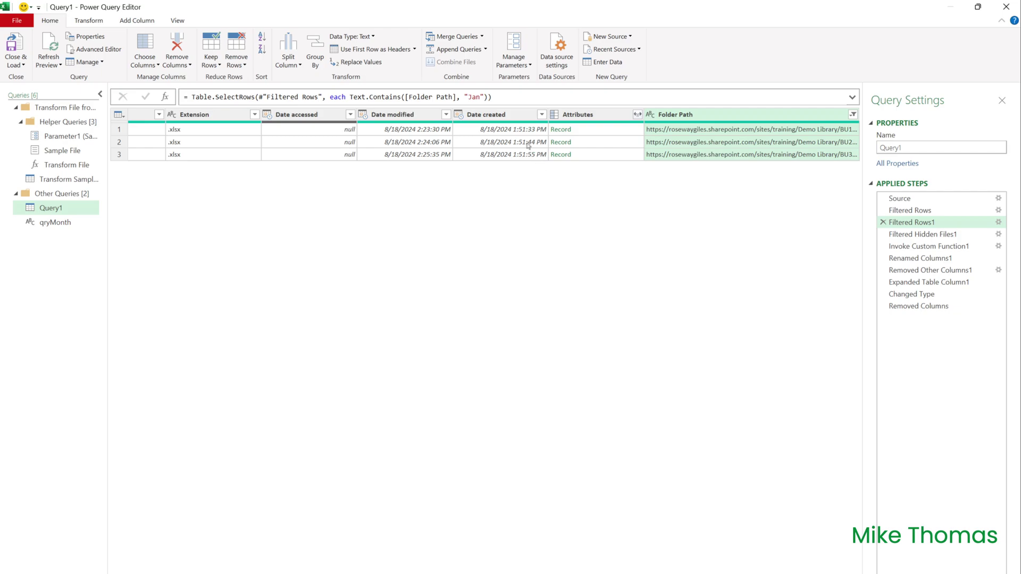
- Replace "Jan" with qryMonth in the Filtered Rows1 formula and save the privacy settings
click(471, 97)
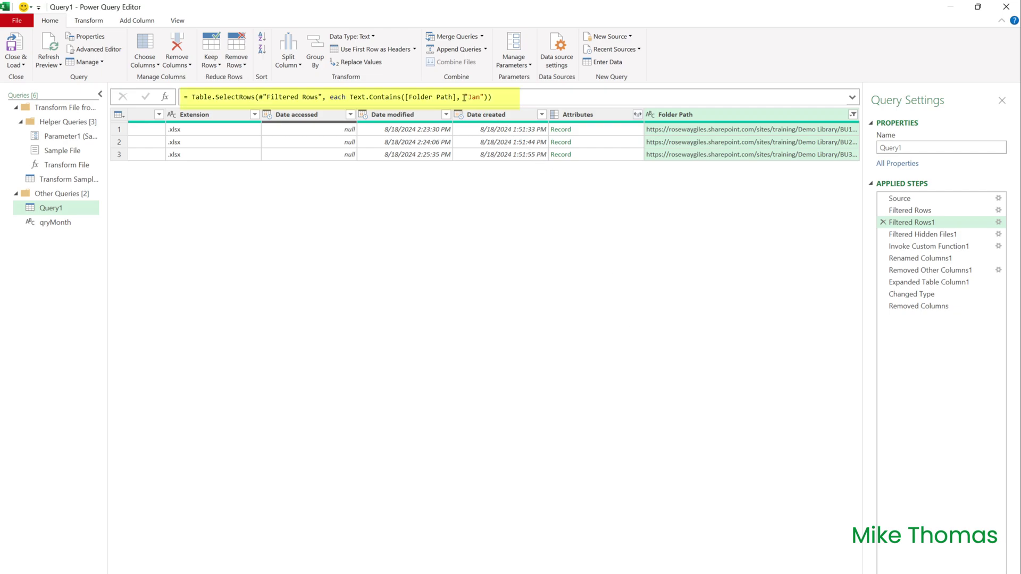
drag(465, 96, 484, 97)
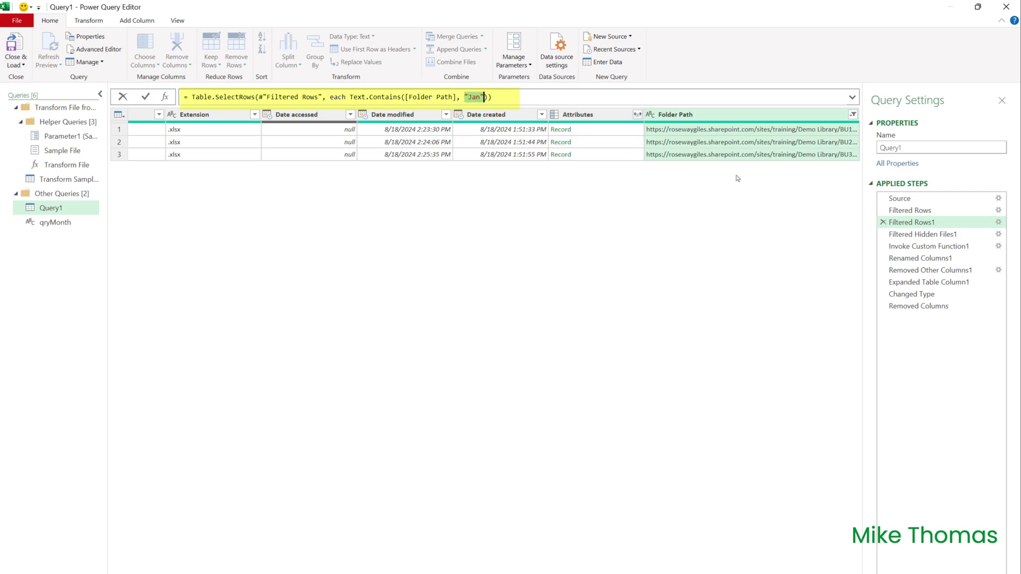
text(qry)
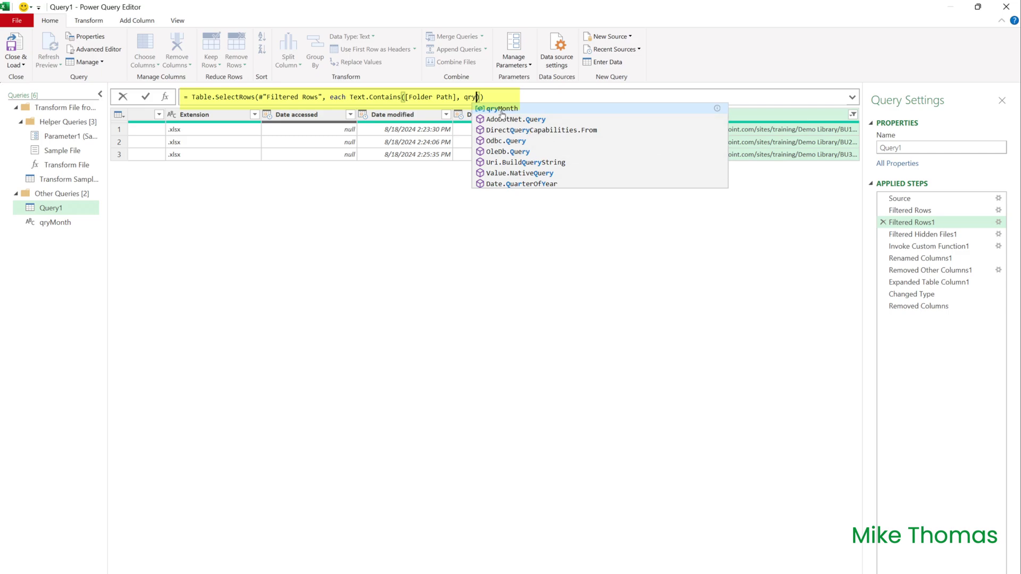
click(503, 109)
key(Return)
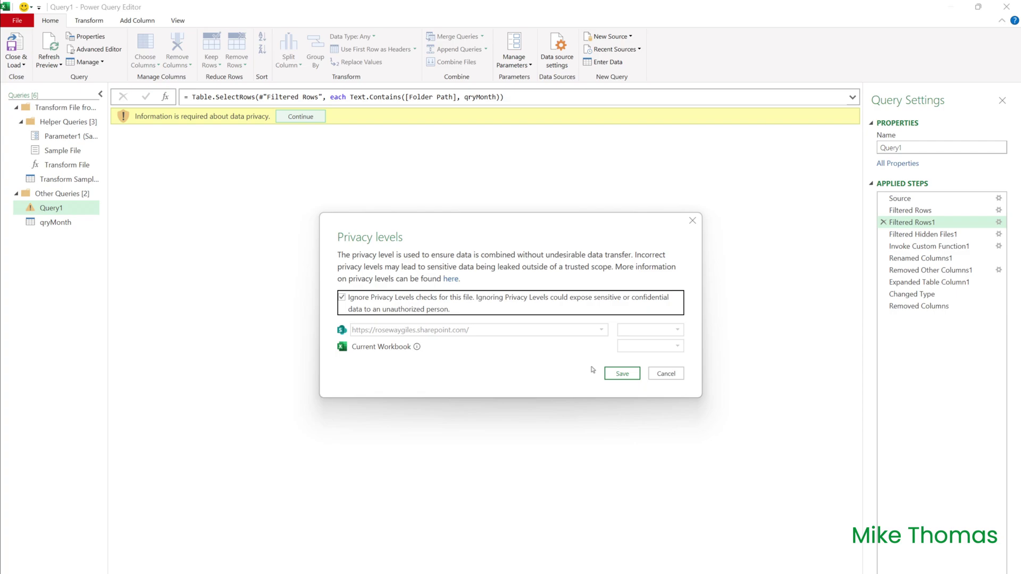
click(622, 373)
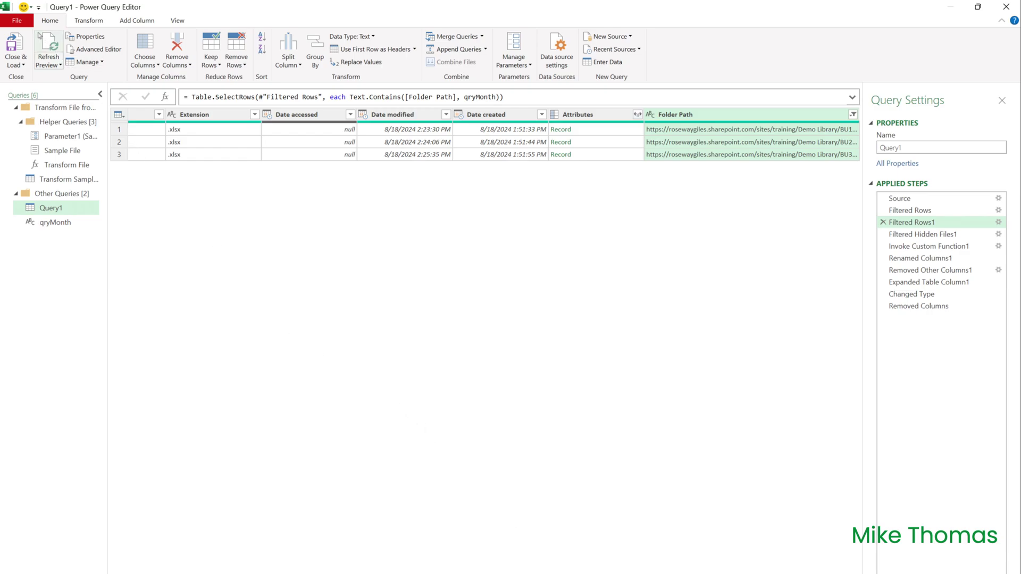
- Close & Load the queries to the workbook and hide the qryMonth sheet
click(13, 53)
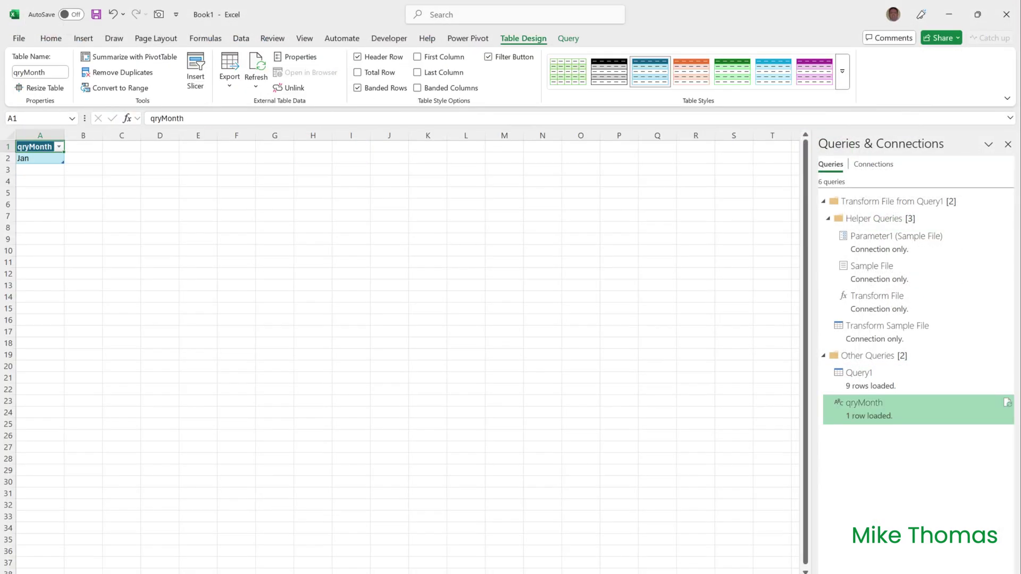
right_click(95, 571)
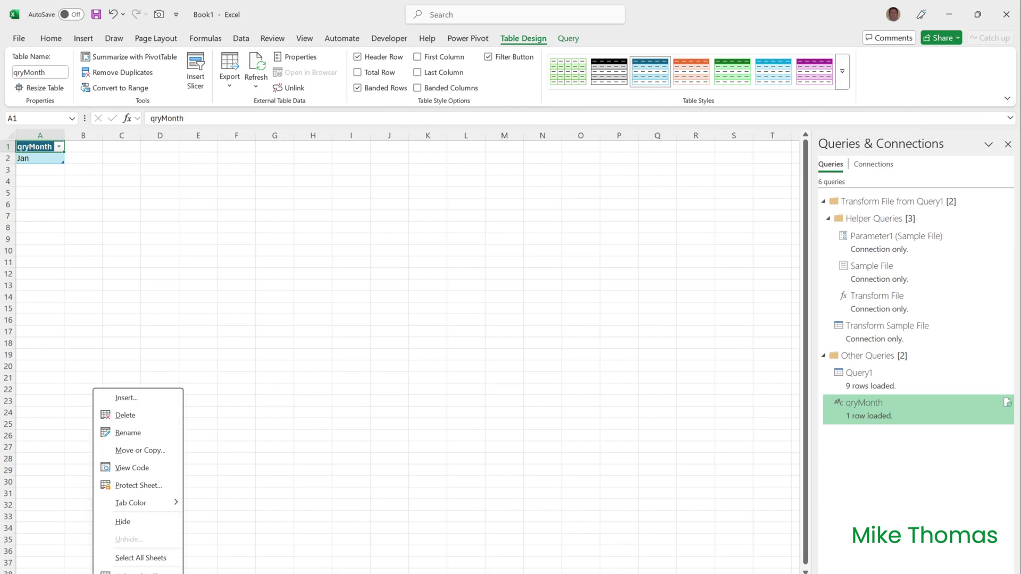
click(123, 522)
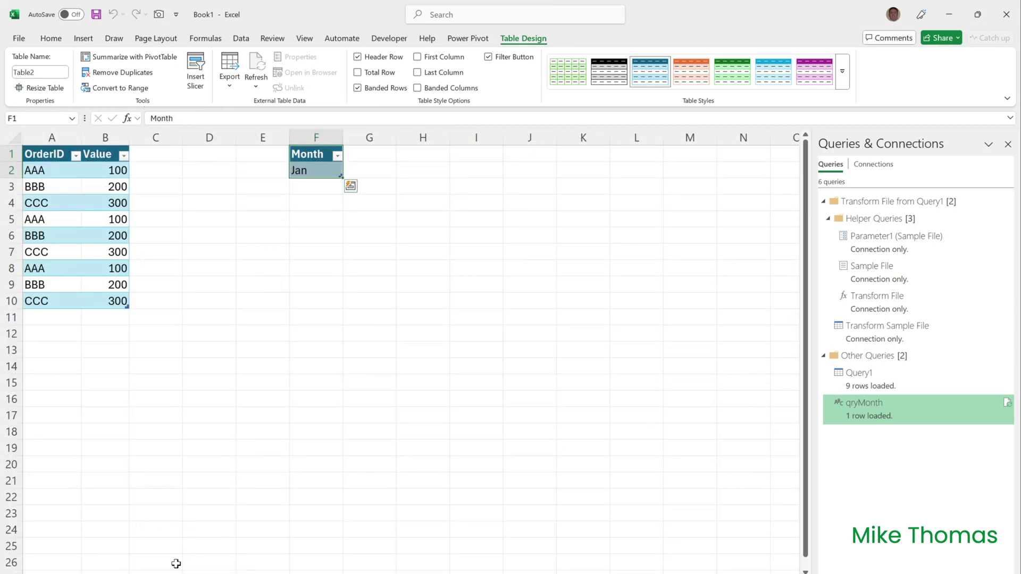
- Delete the blank worksheet
key(ctrl+Page_Down)
right_click(128, 572)
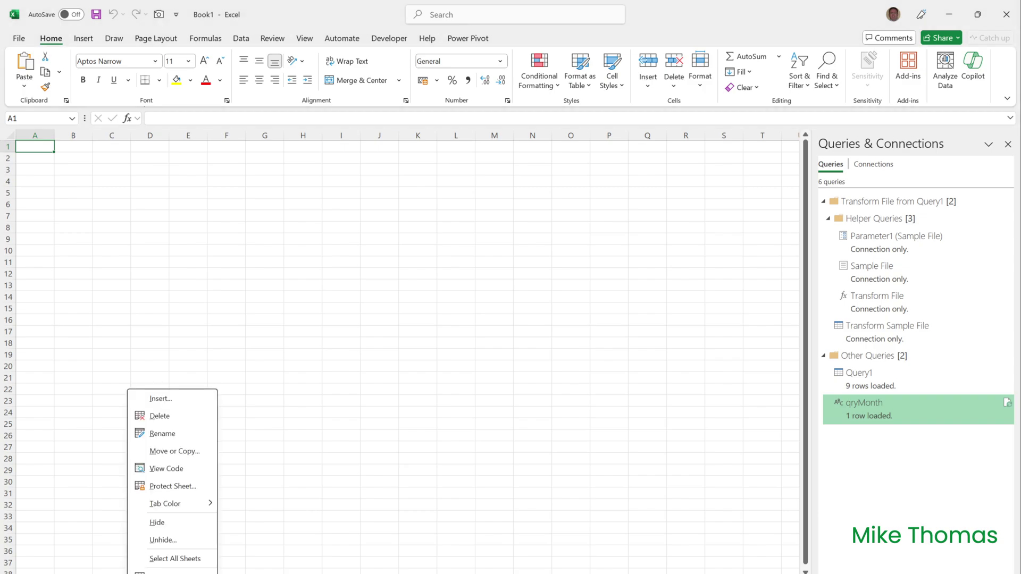
click(179, 413)
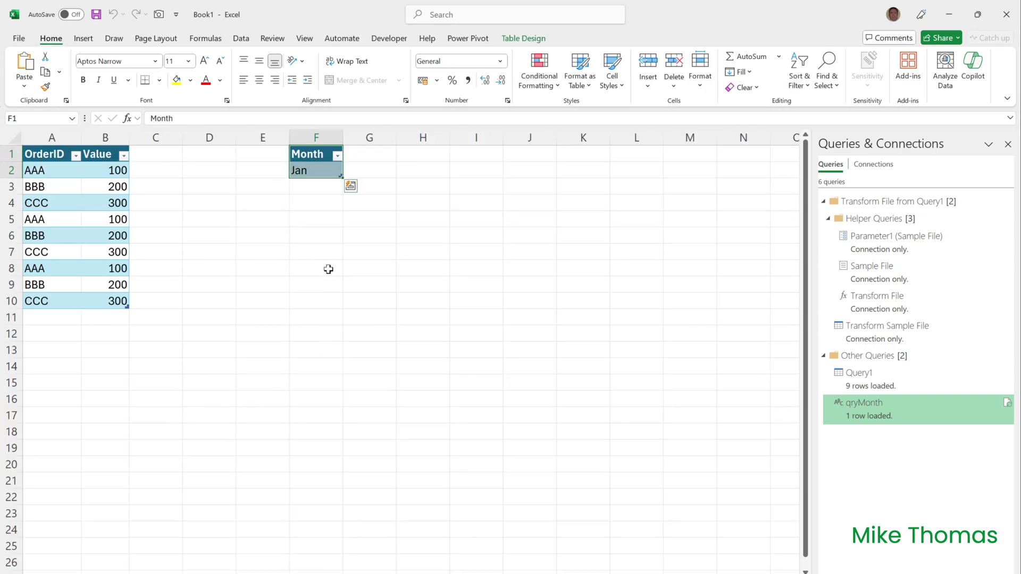
- Change the Month cell F2 from Jan to Feb and Refresh All queries
click(323, 173)
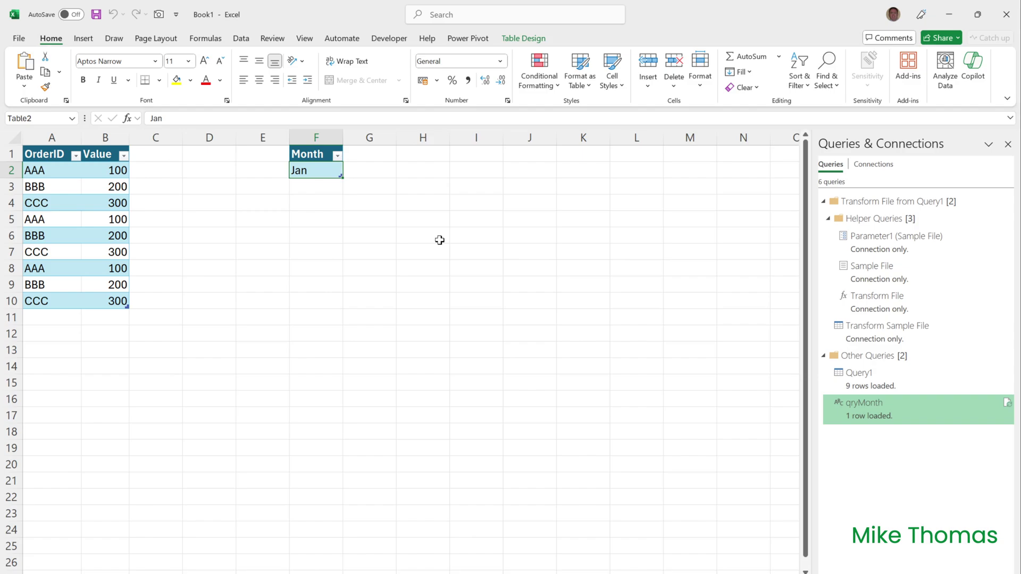
key(F2)
key(BackSpace)
key(BackSpace)
key(BackSpace)
text(Feb)
key(ctrl+Return)
click(249, 39)
click(223, 69)
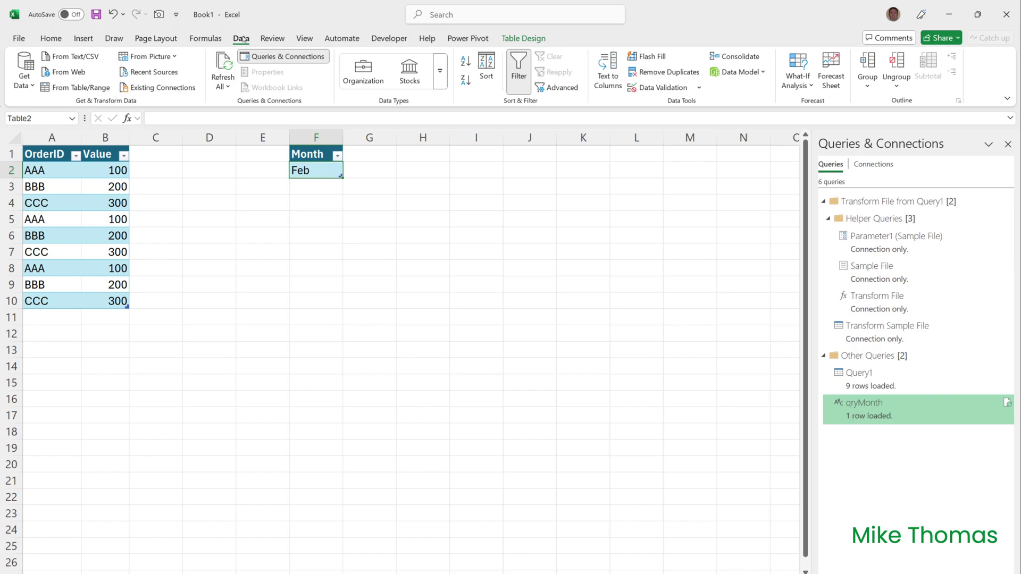
- Open Power Query Editor, check qryMonth, then view Query1's Filtered Rows1 files R1-02, R2-02, R3-02
click(25, 74)
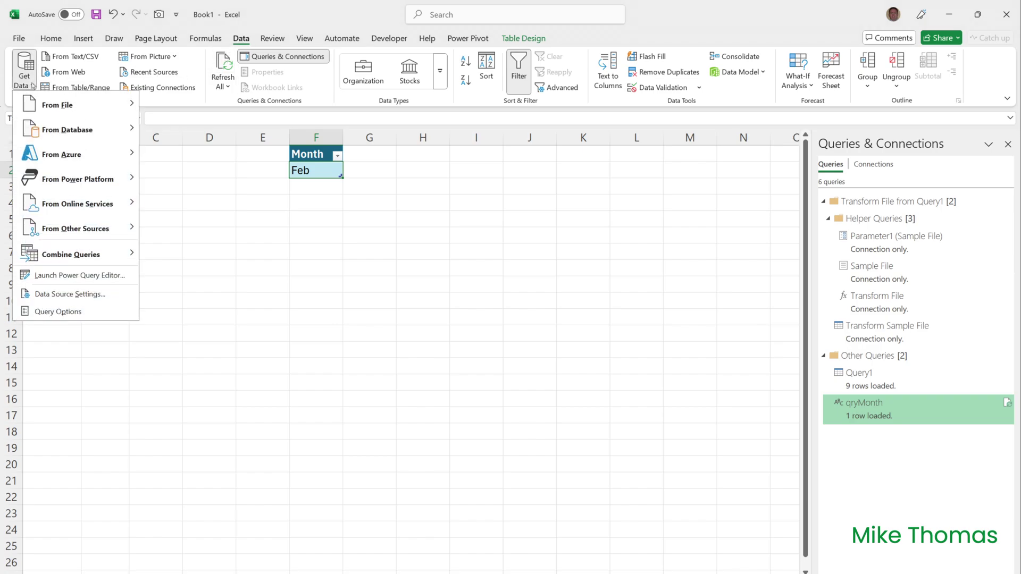
click(53, 276)
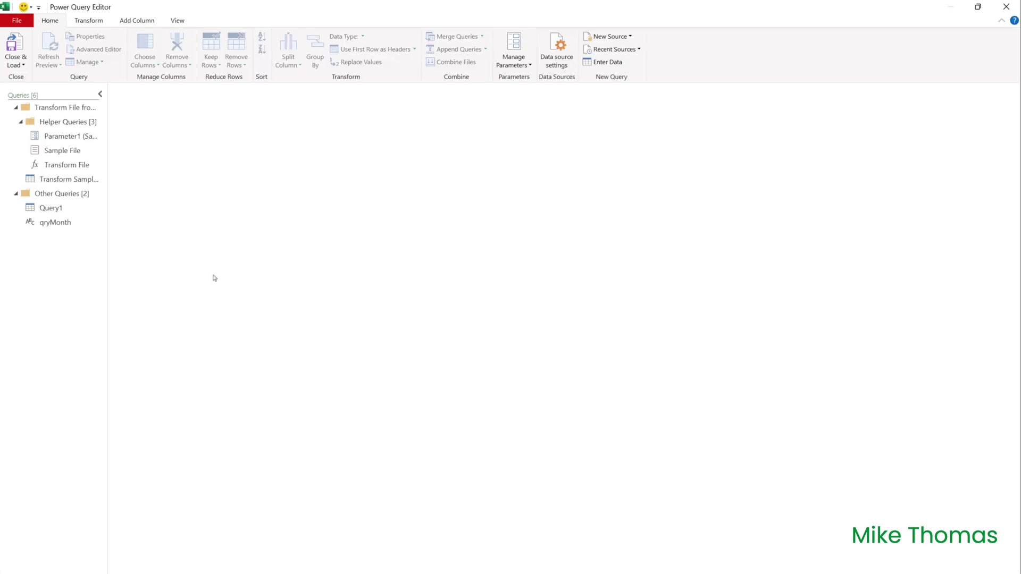
click(68, 224)
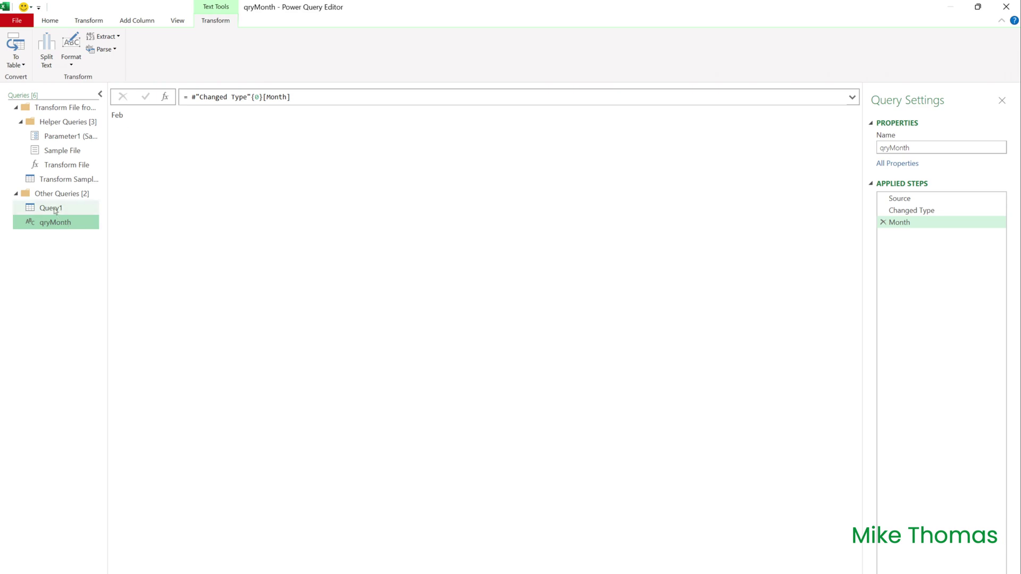
click(56, 211)
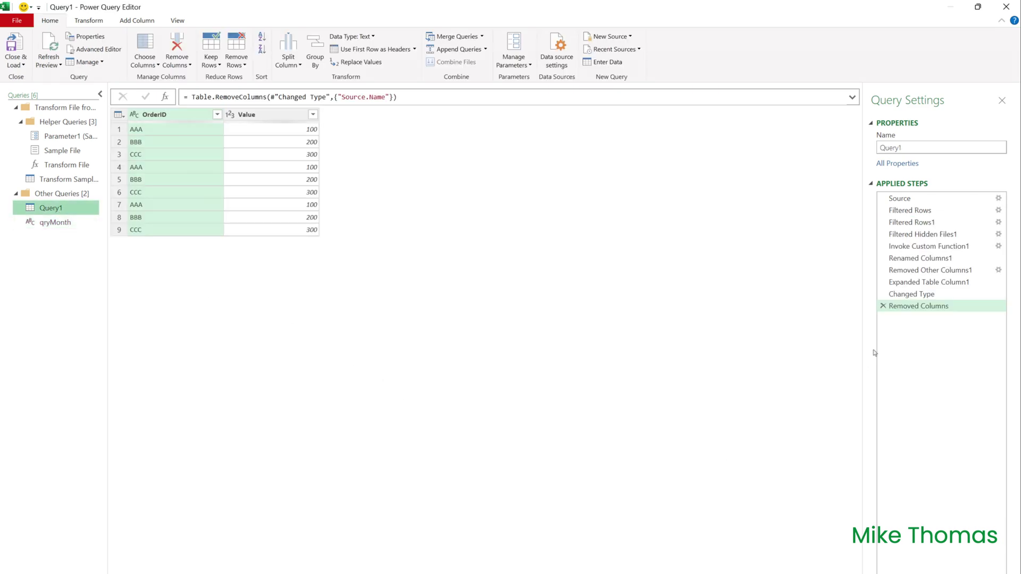
click(925, 222)
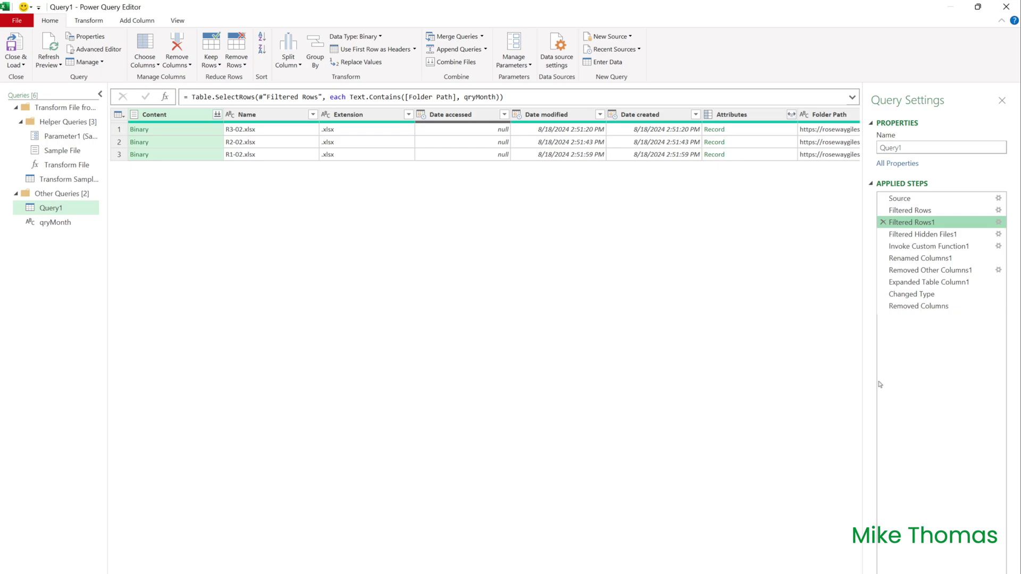
- Close the query editor, set Month cell F2 back to Jan and Refresh All
click(1006, 7)
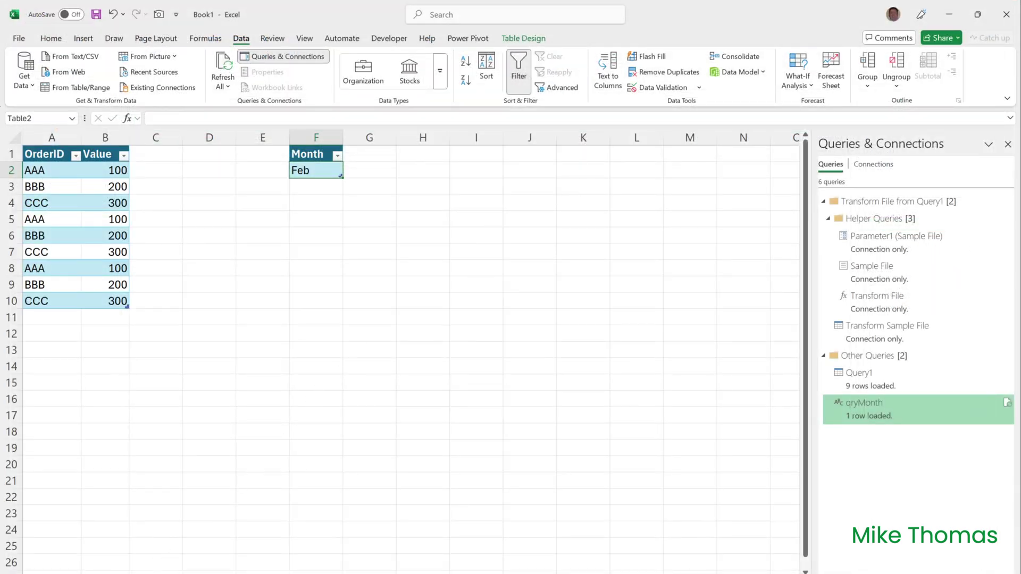
click(322, 172)
text(Jan)
key(ctrl+Return)
click(230, 62)
- Reopen Power Query Editor, check qryMonth is Jan and view Query1's Filtered Rows1 files R1-01, R2-01, R3-01
click(24, 77)
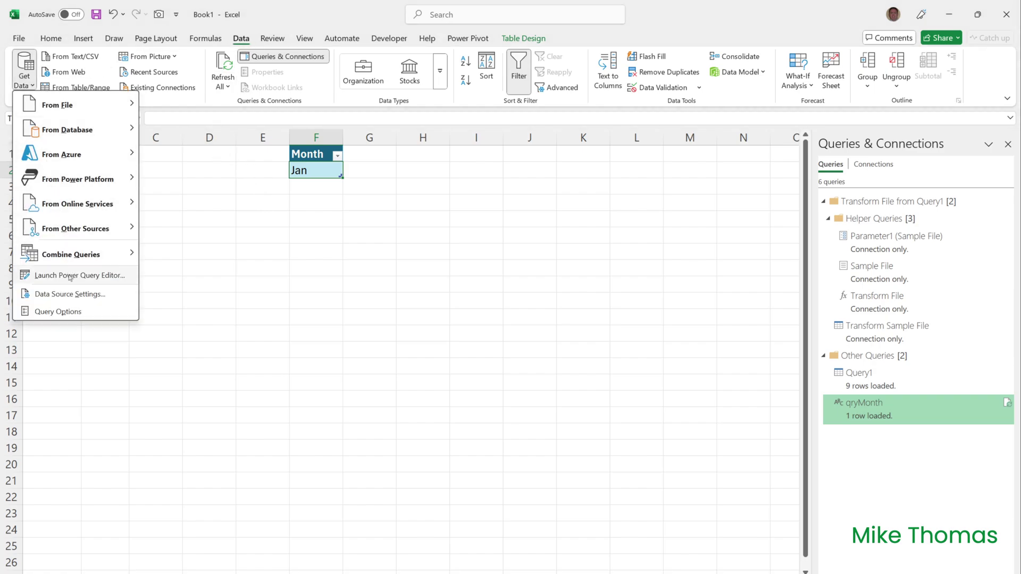
click(70, 275)
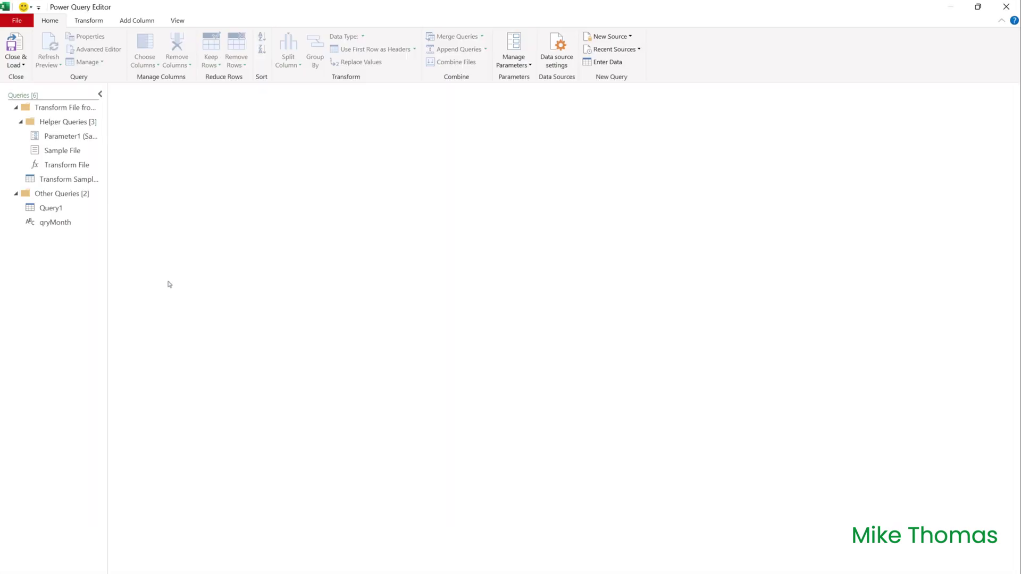
click(59, 223)
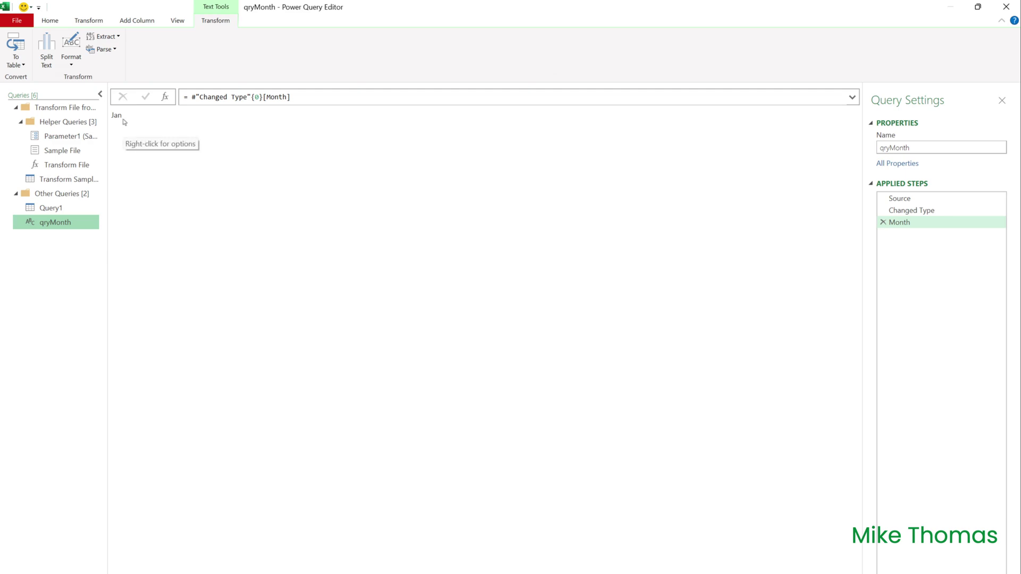
click(52, 209)
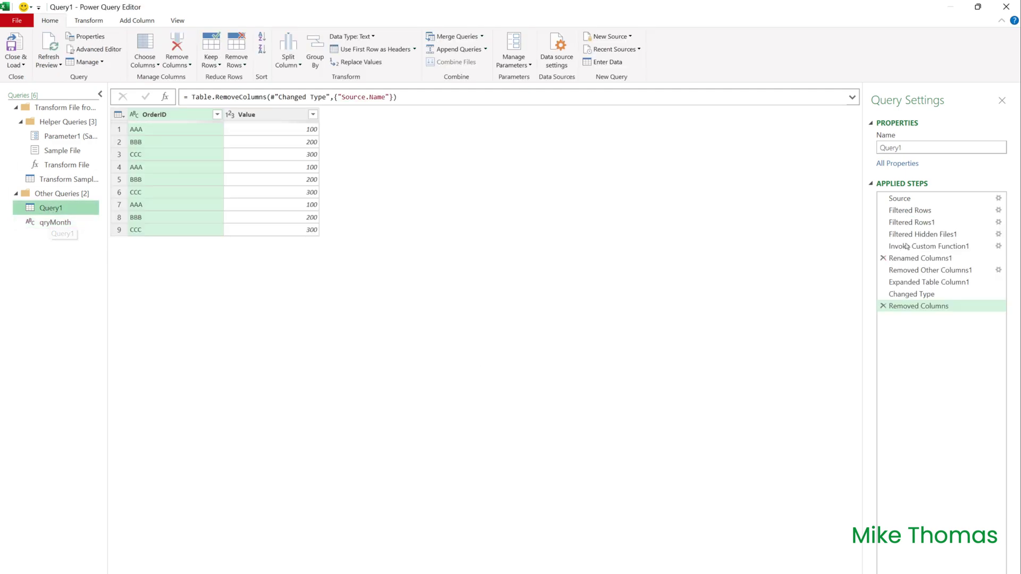
click(917, 223)
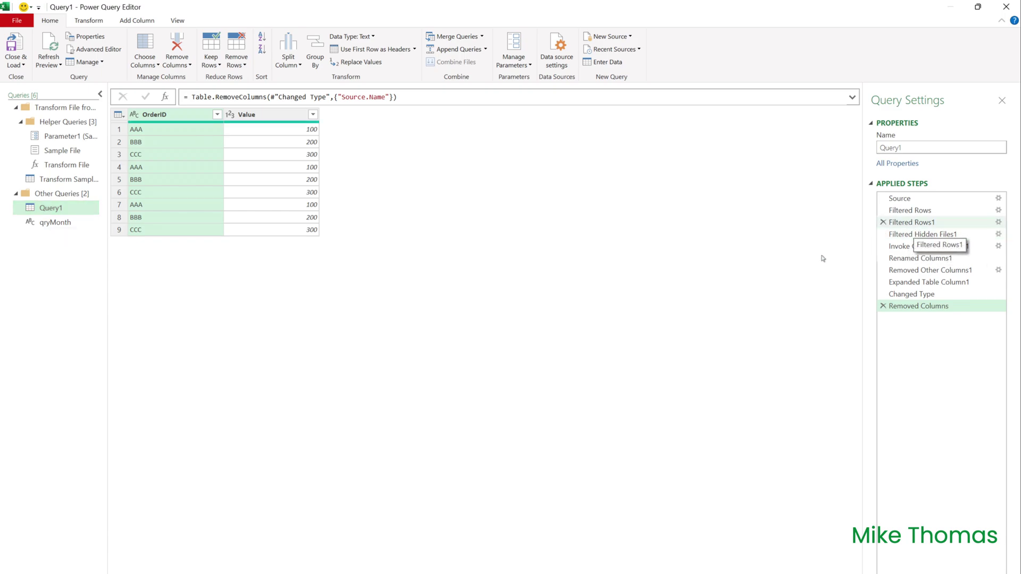